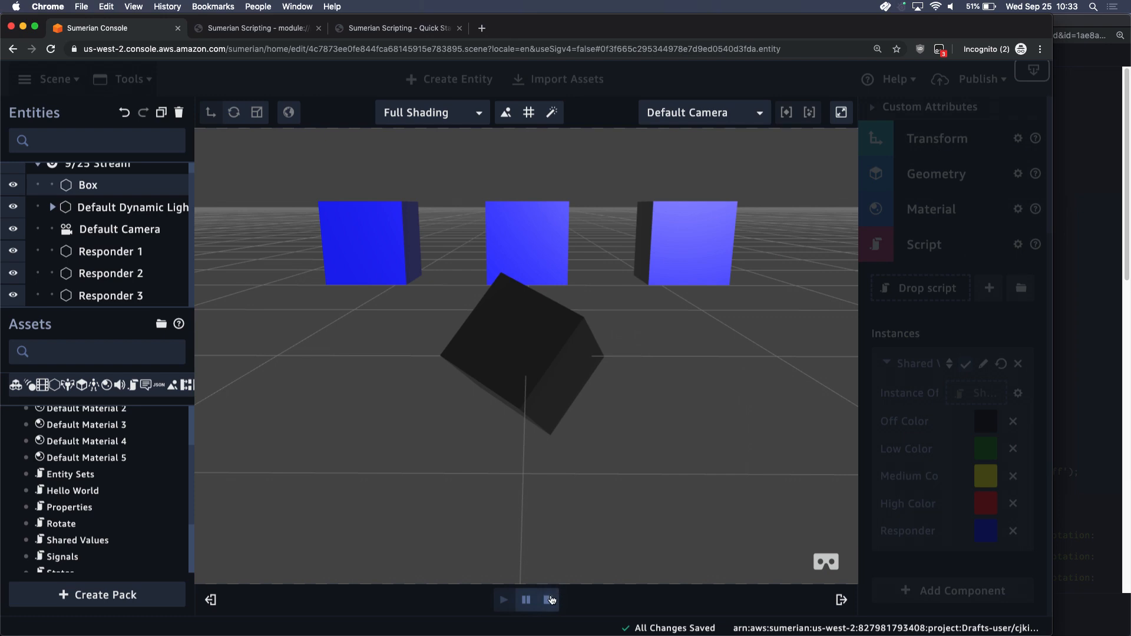
# Stop the running scene and read through the Shared Values script from its properties to IndicatorAction
pyautogui.click(547, 600)
pyautogui.click(1075, 317)
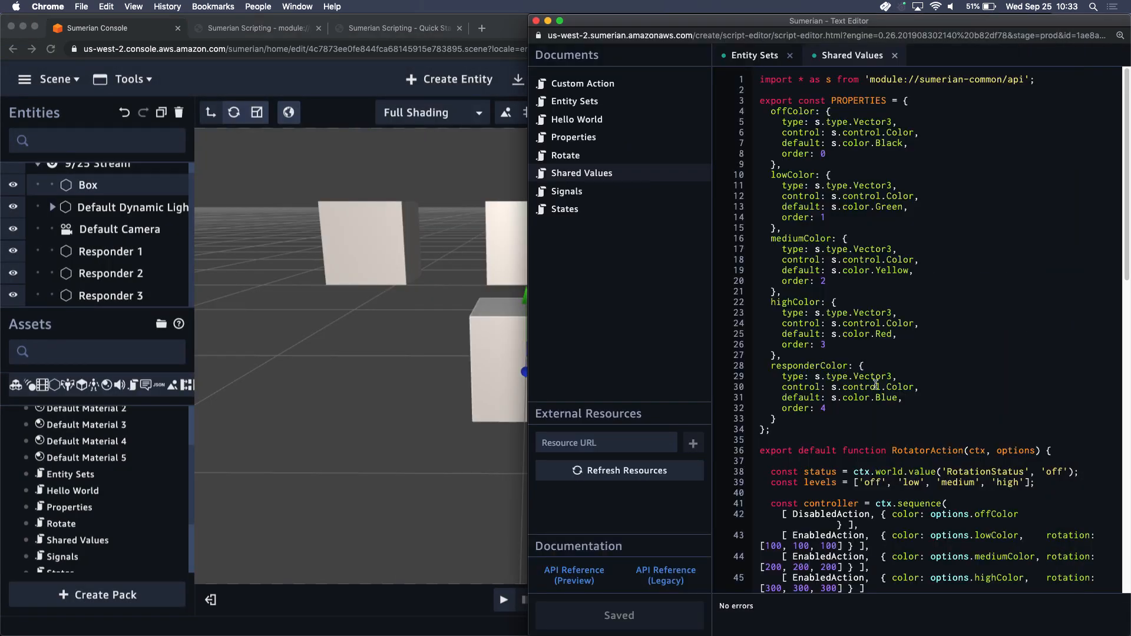
pyautogui.scroll(-10, 875, 384)
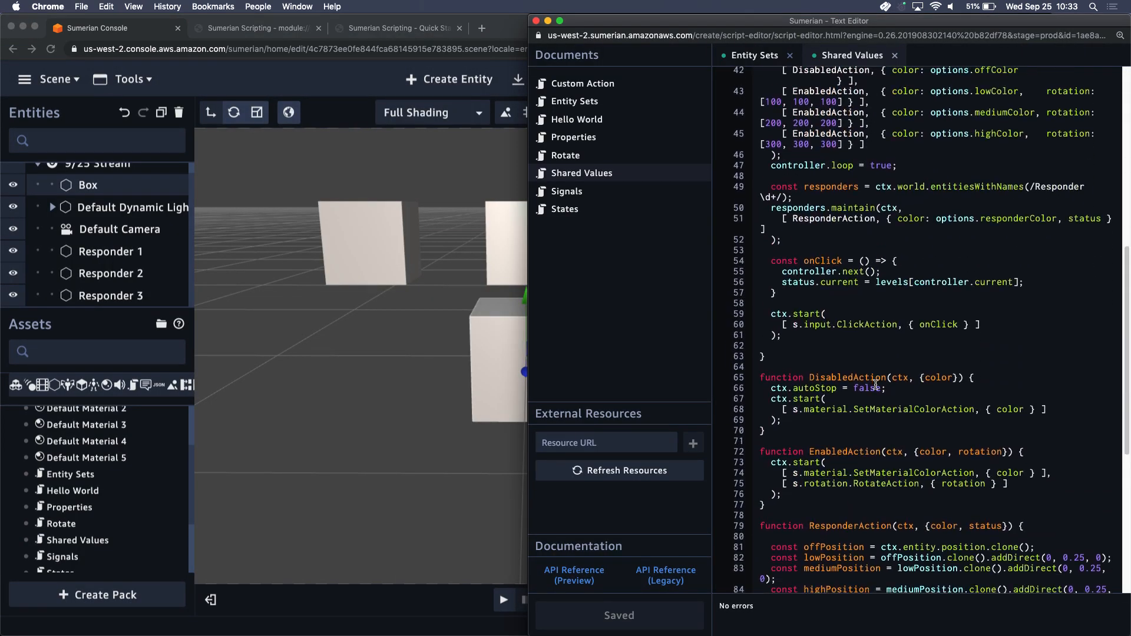
pyautogui.scroll(-1, 876, 384)
pyautogui.scroll(-1, 914, 306)
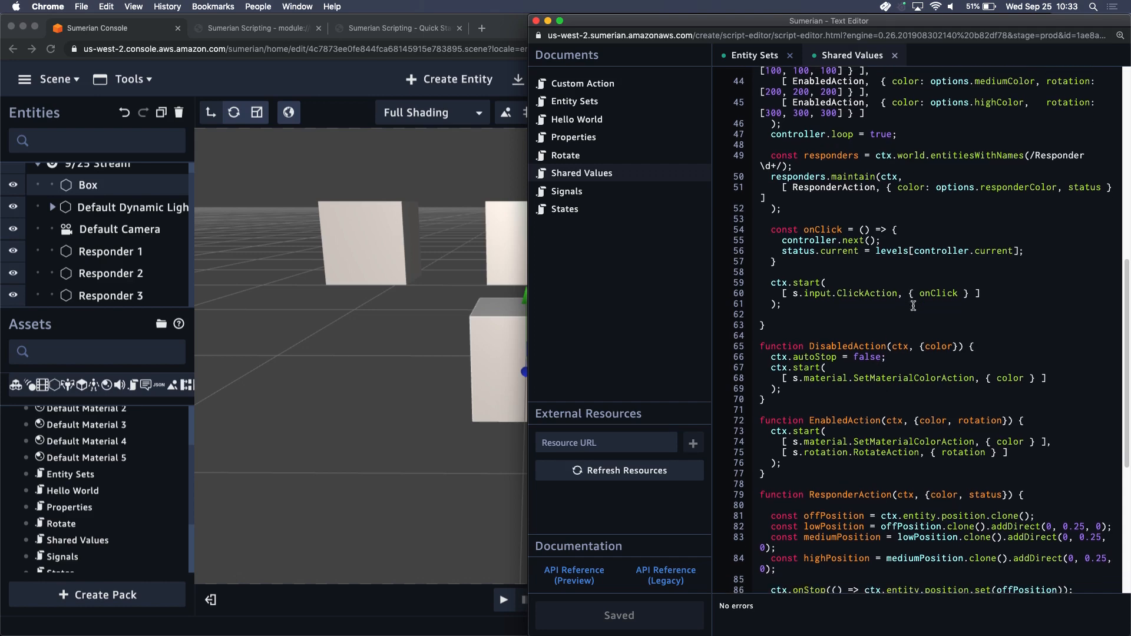
pyautogui.click(831, 179)
pyautogui.scroll(-5, 864, 241)
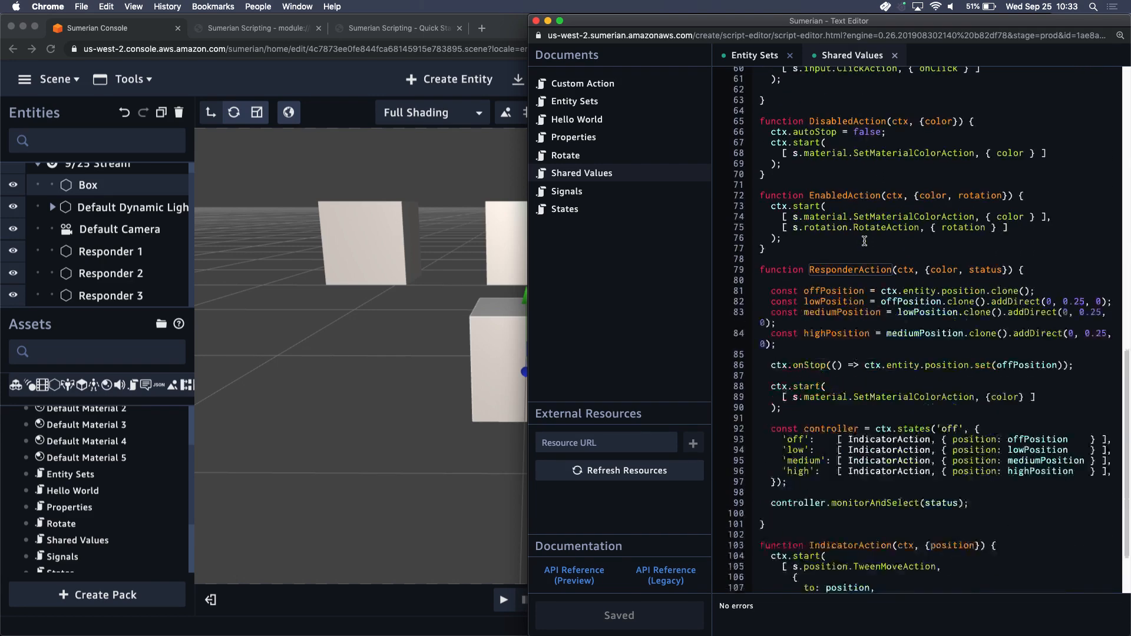
pyautogui.scroll(-2, 864, 241)
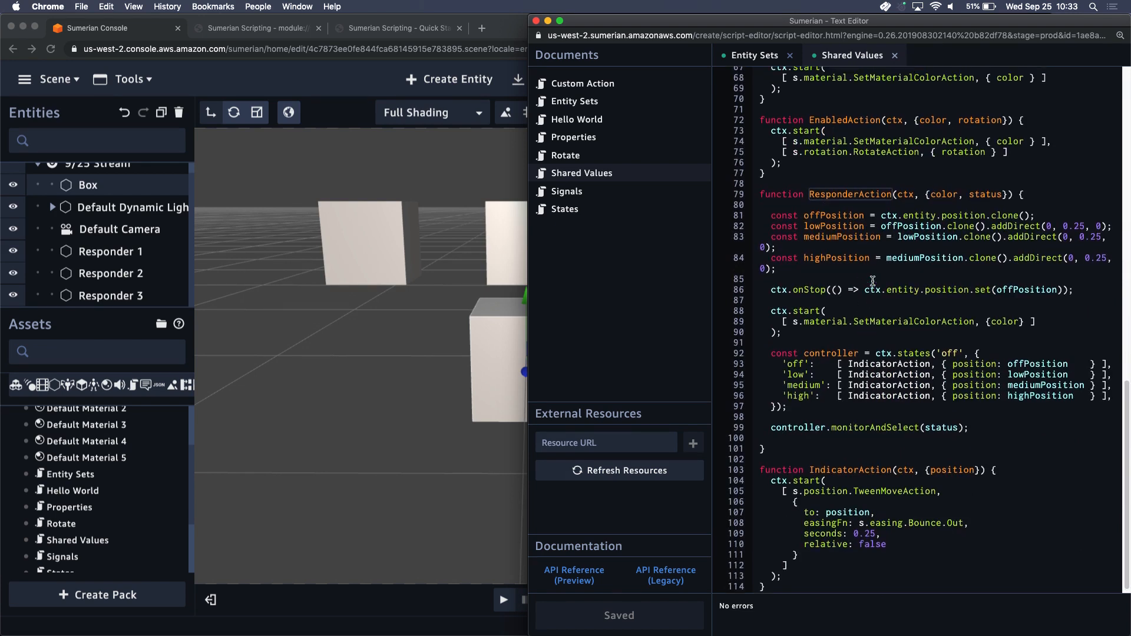
pyautogui.scroll(1, 872, 281)
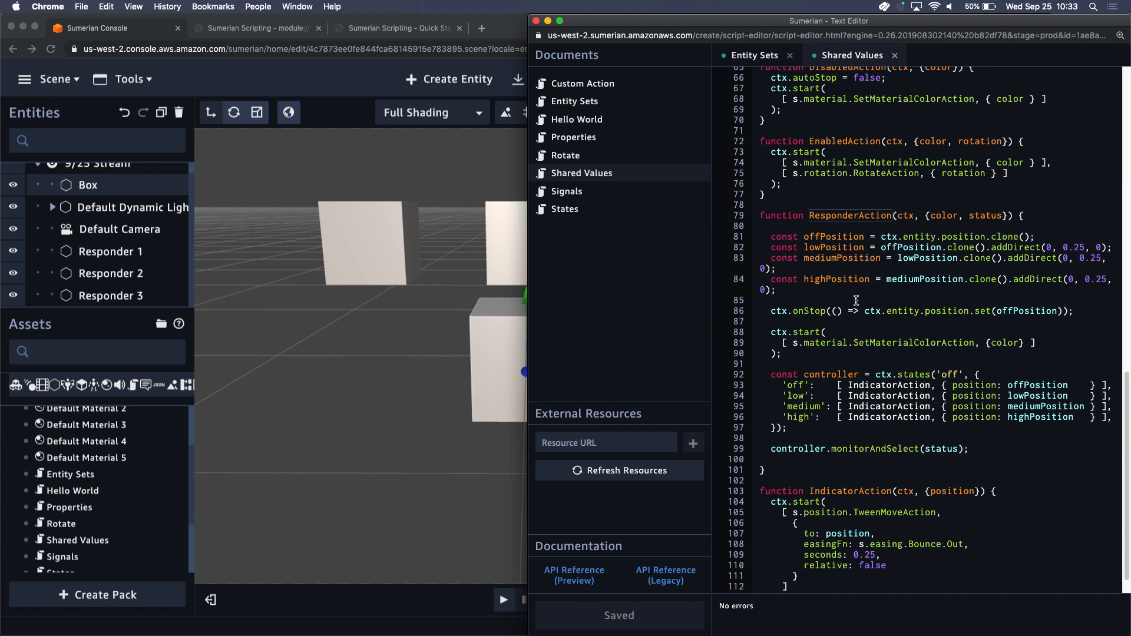
pyautogui.scroll(-2, 902, 324)
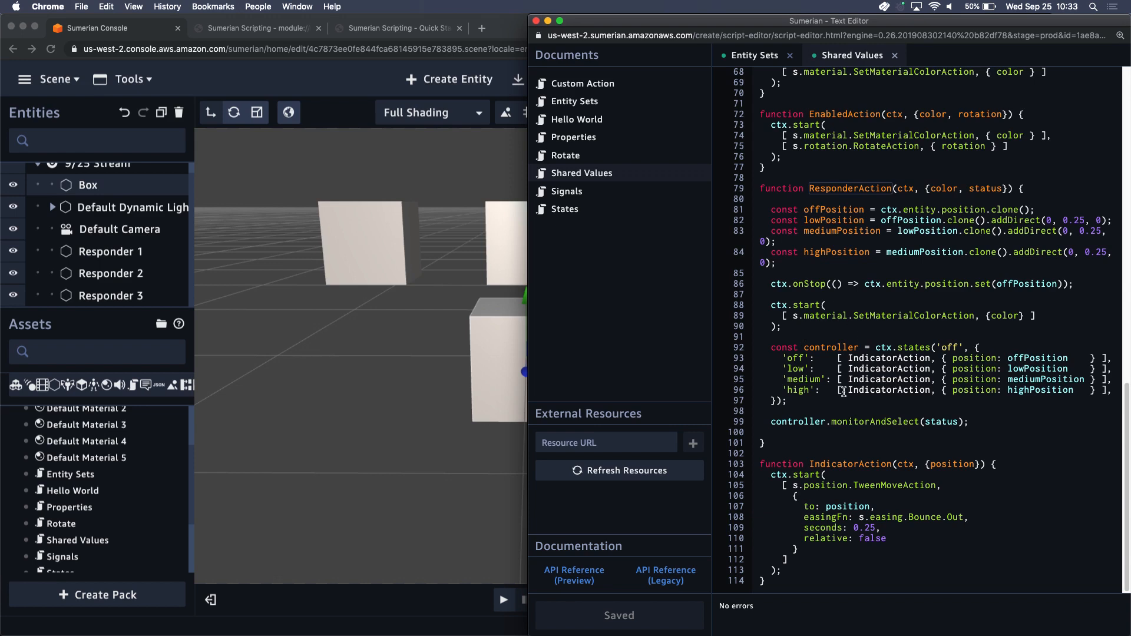
# Search the Shared Values script for "status" and trace its uses to ResponderAction
pyautogui.click(943, 420)
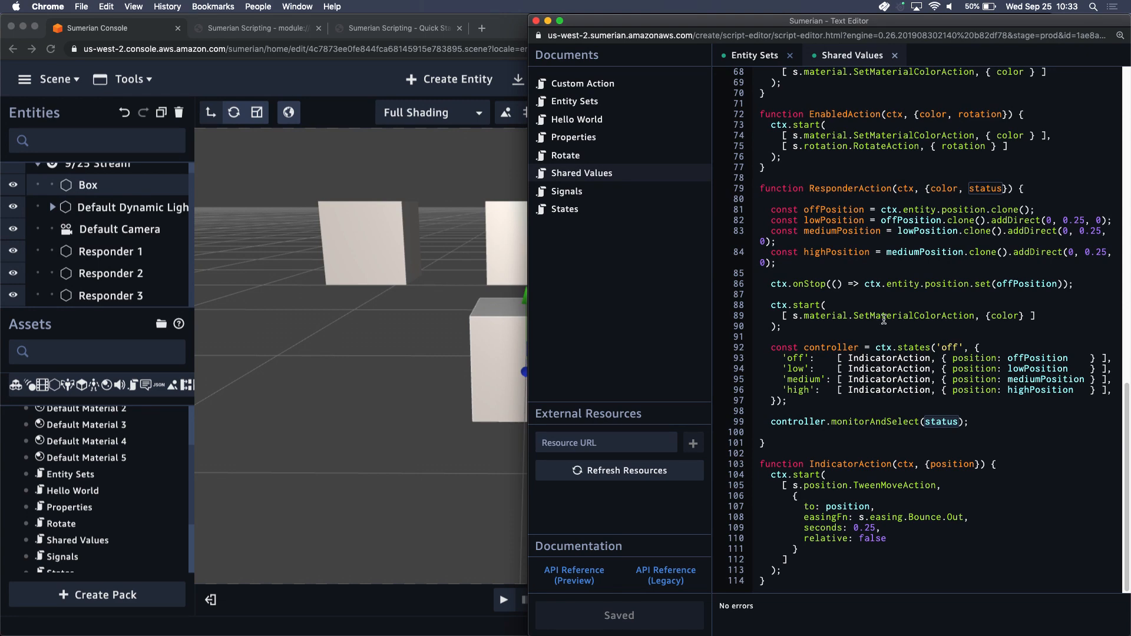
pyautogui.press('super+f')
pyautogui.press('Return')
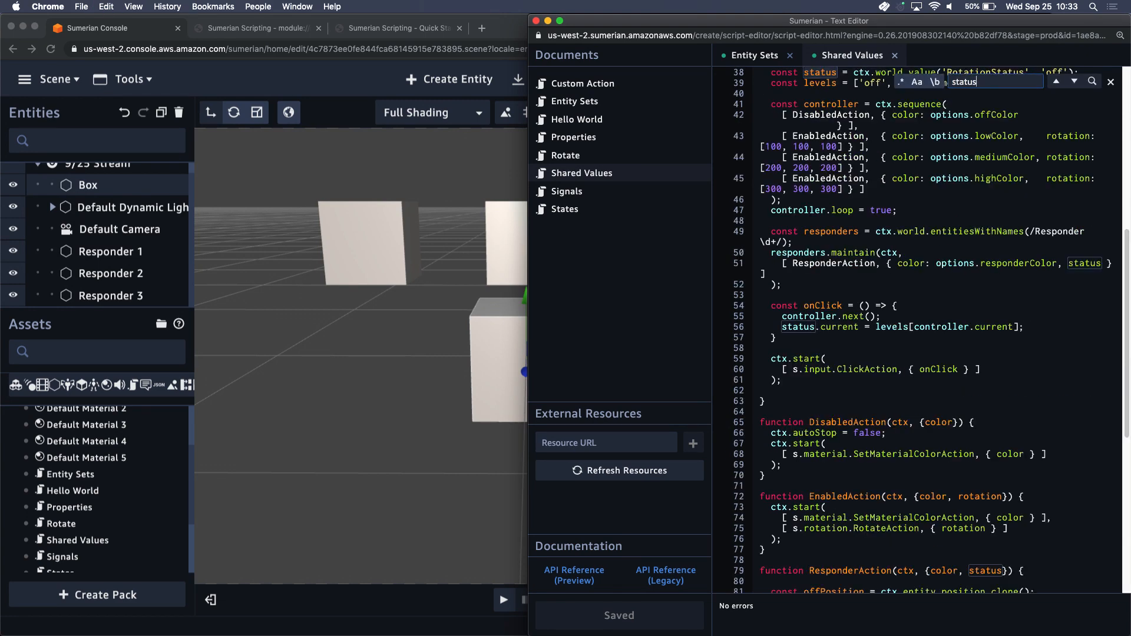
pyautogui.scroll(-5, 860, 412)
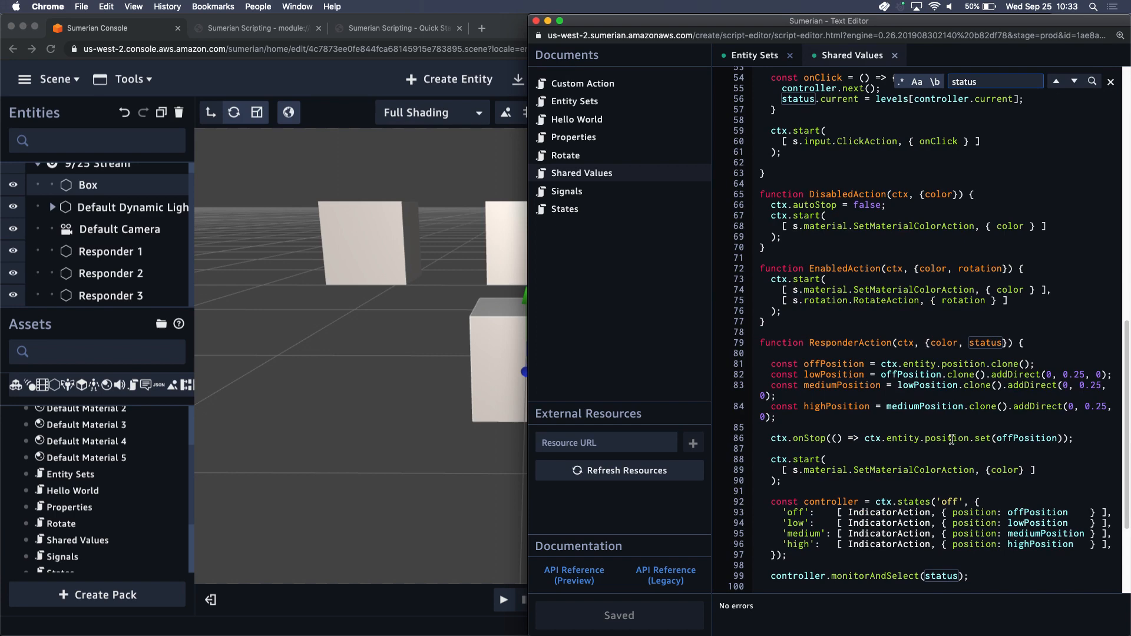
# Find where ResponderAction is used and trace its status argument back to the RotationStatus world value
pyautogui.click(858, 342)
pyautogui.doubleClick(859, 343)
pyautogui.press('super+f')
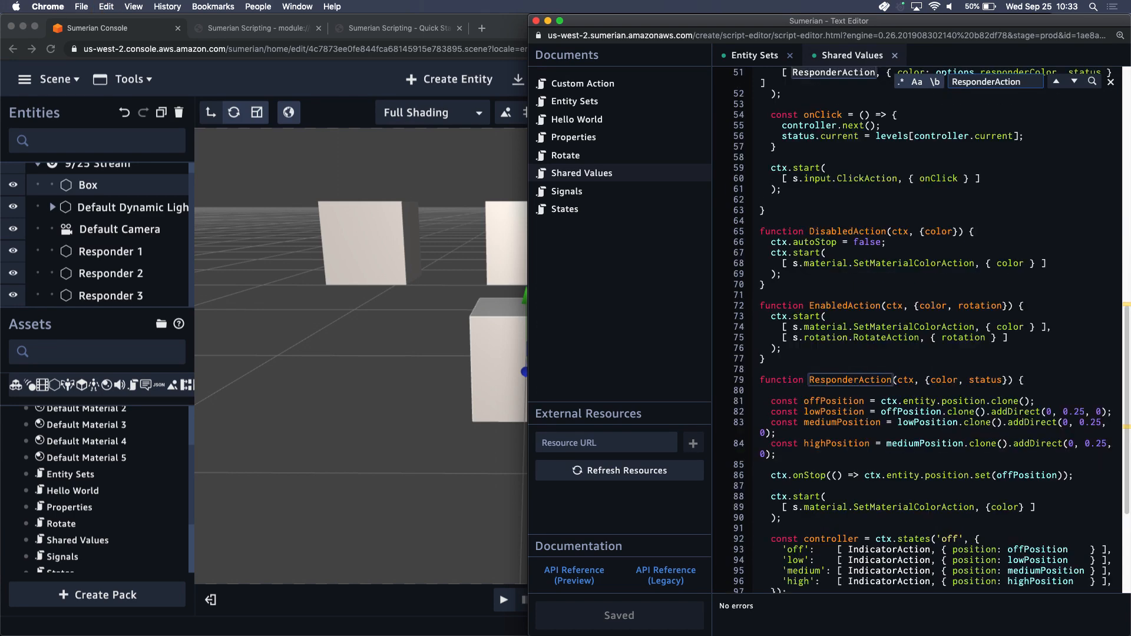
pyautogui.scroll(10, 875, 417)
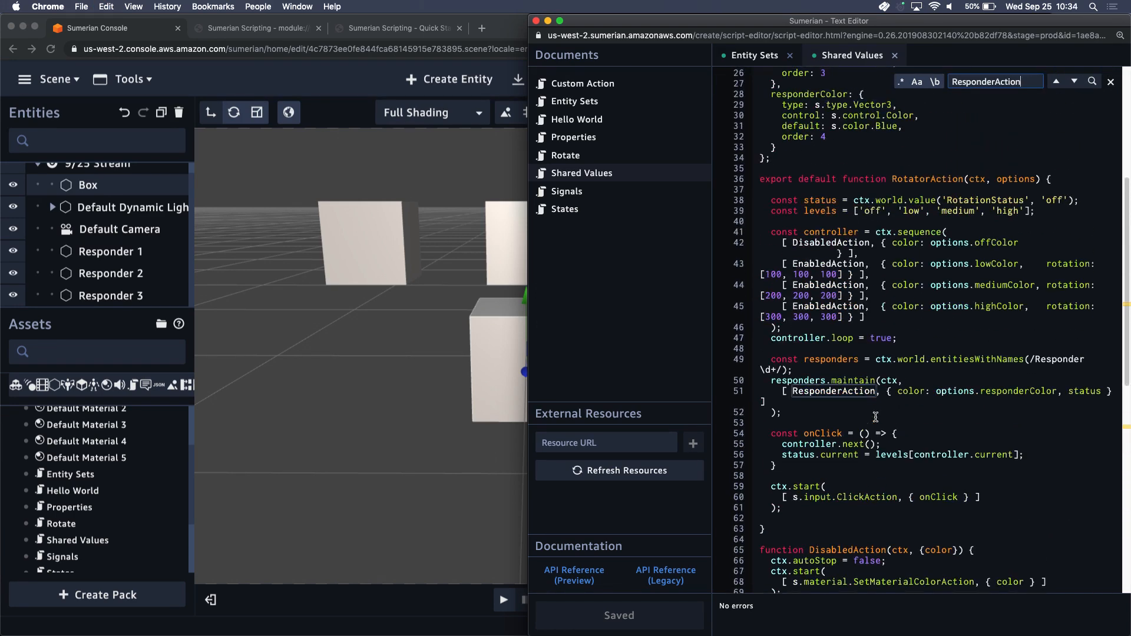
pyautogui.press('Escape')
pyautogui.doubleClick(1084, 417)
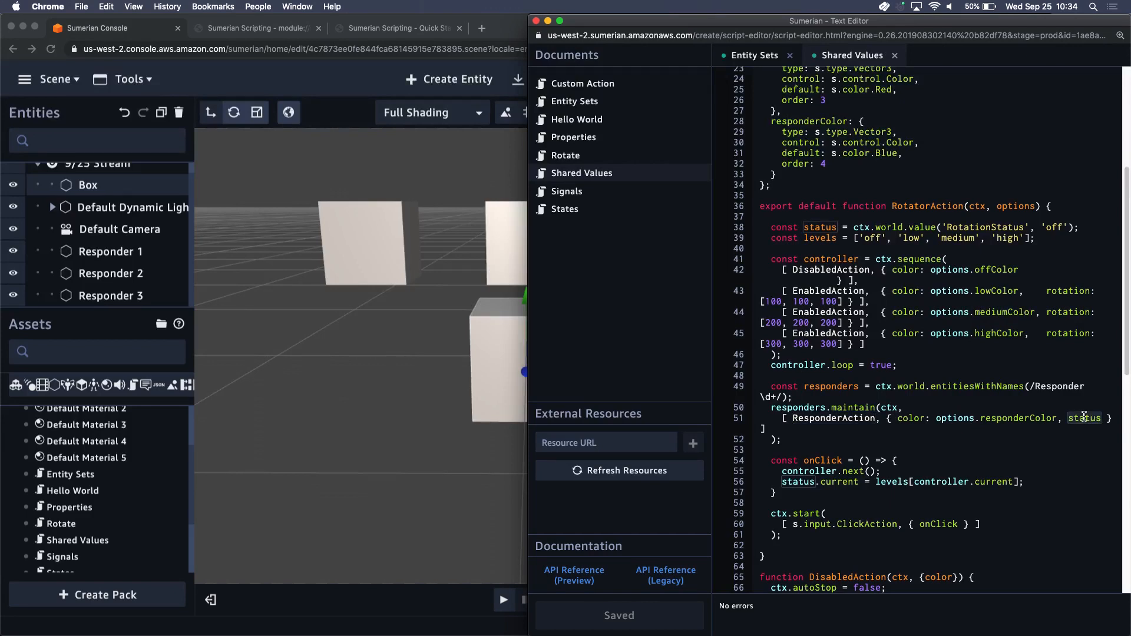
pyautogui.doubleClick(996, 226)
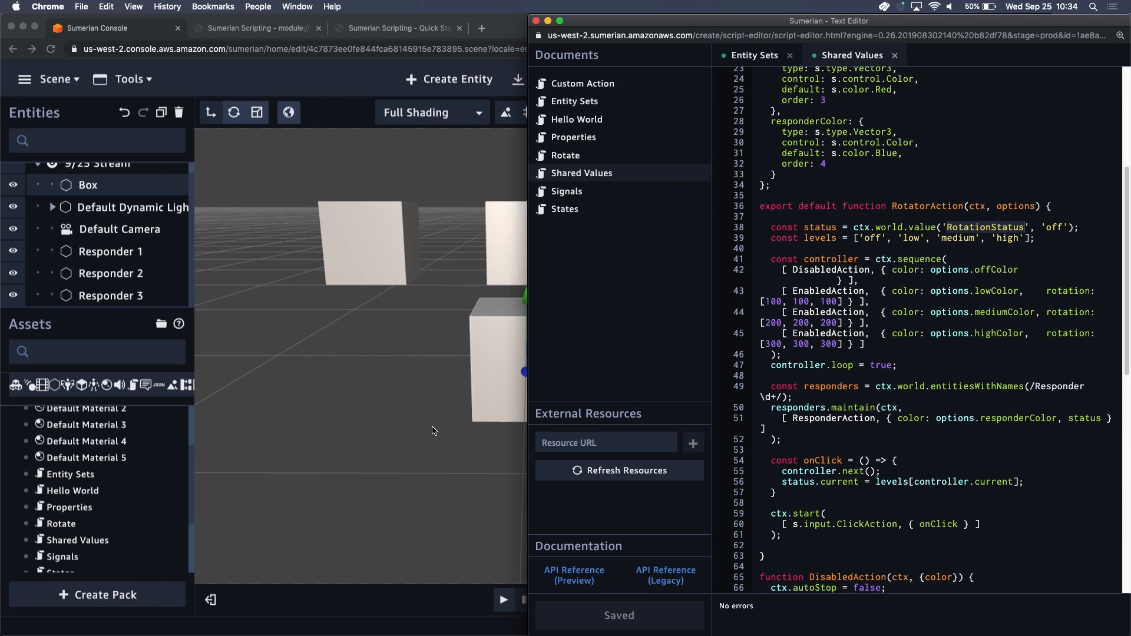
# Play the scene, cycle the front box through its low, medium, high and off states, and stop playback
pyautogui.click(502, 377)
pyautogui.click(504, 599)
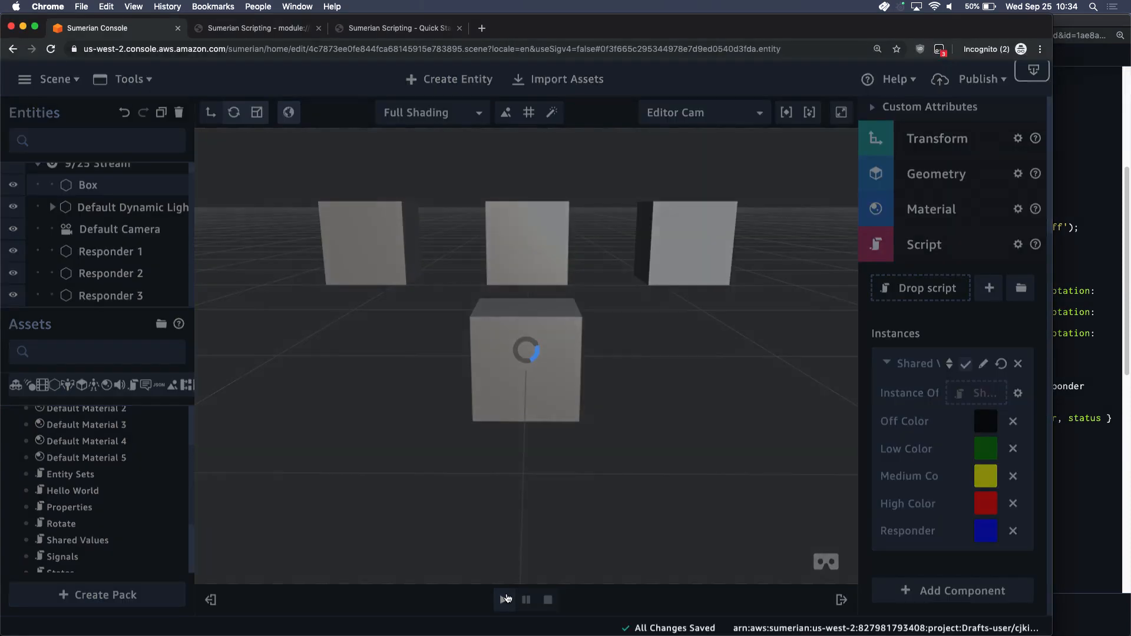
pyautogui.click(544, 346)
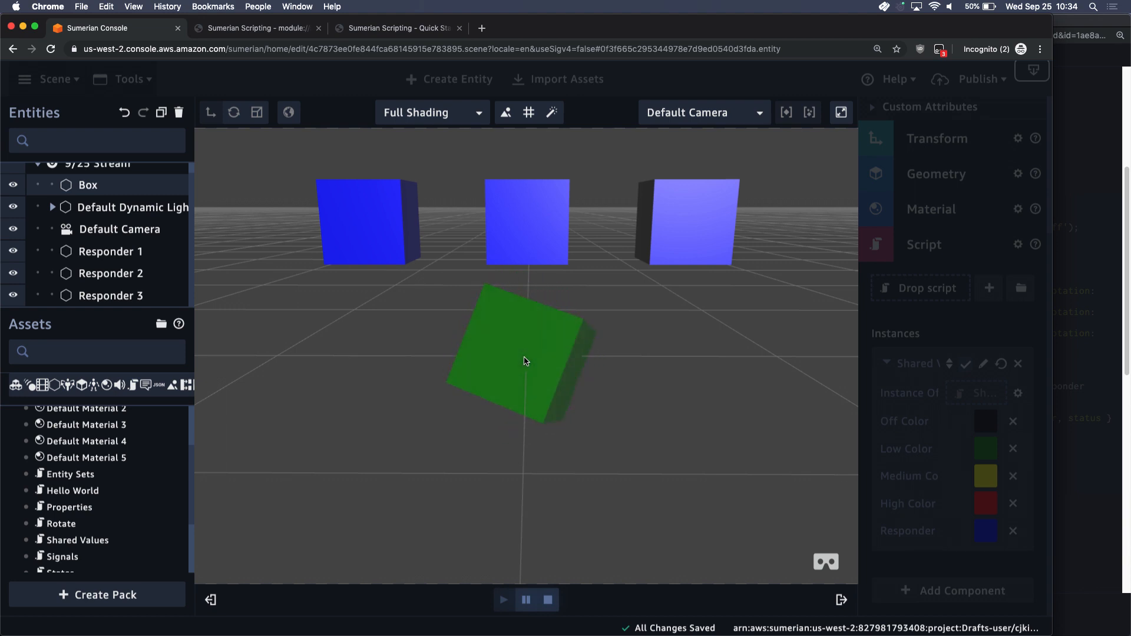
pyautogui.click(526, 361)
pyautogui.click(526, 361)
pyautogui.click(526, 361)
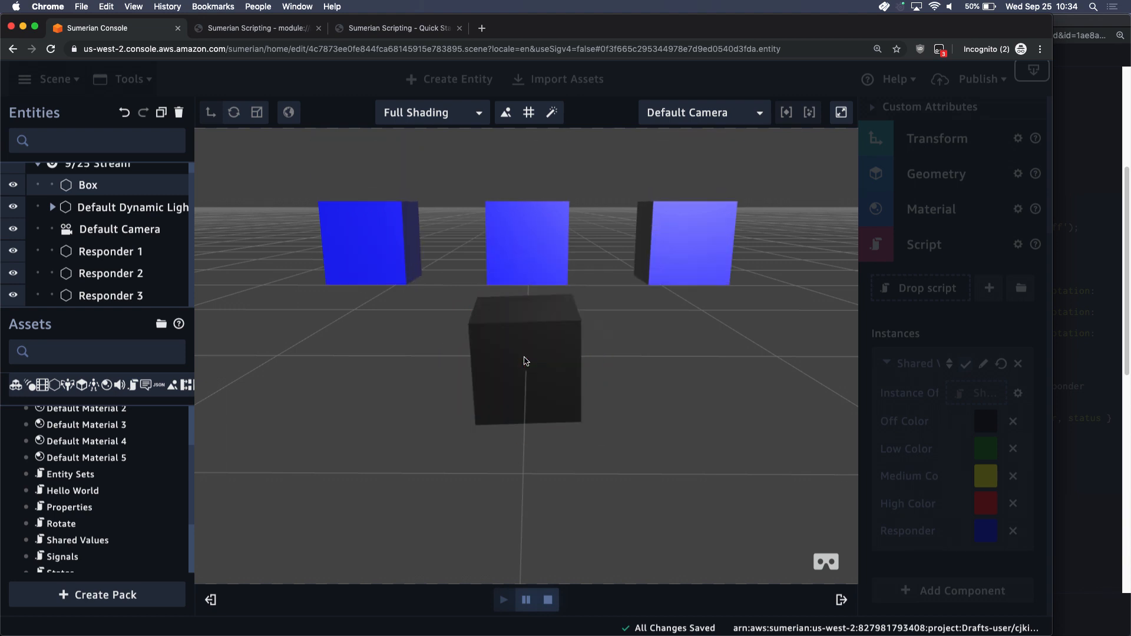
pyautogui.click(548, 599)
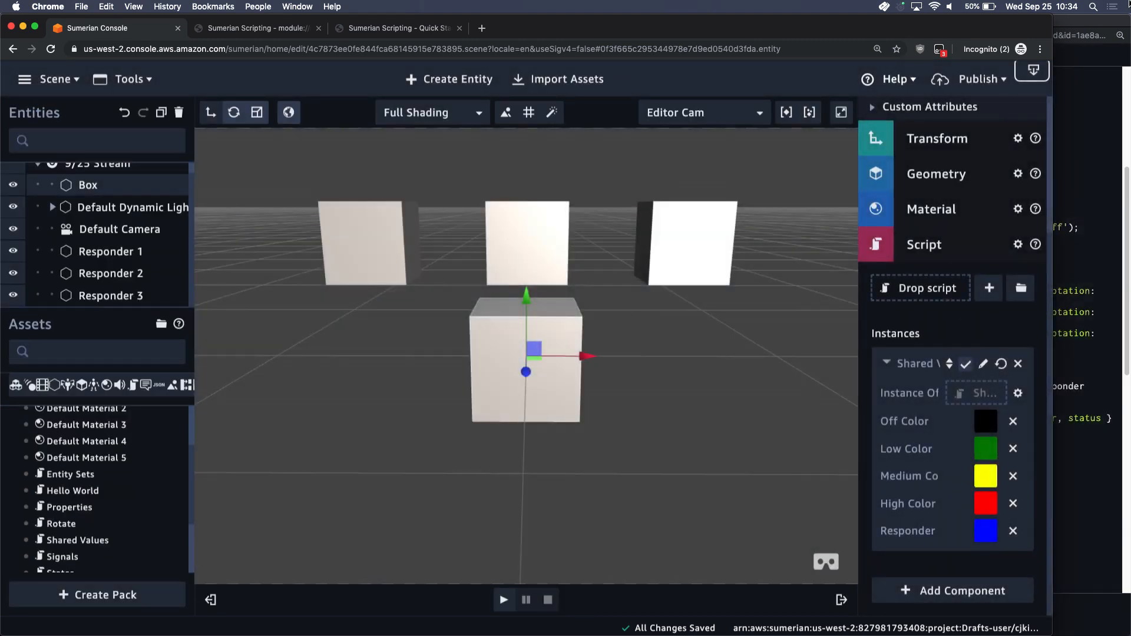
# Review the Quick Start guide from the Shared Values code through to the Signals section
pyautogui.click(1118, 81)
pyautogui.click(372, 28)
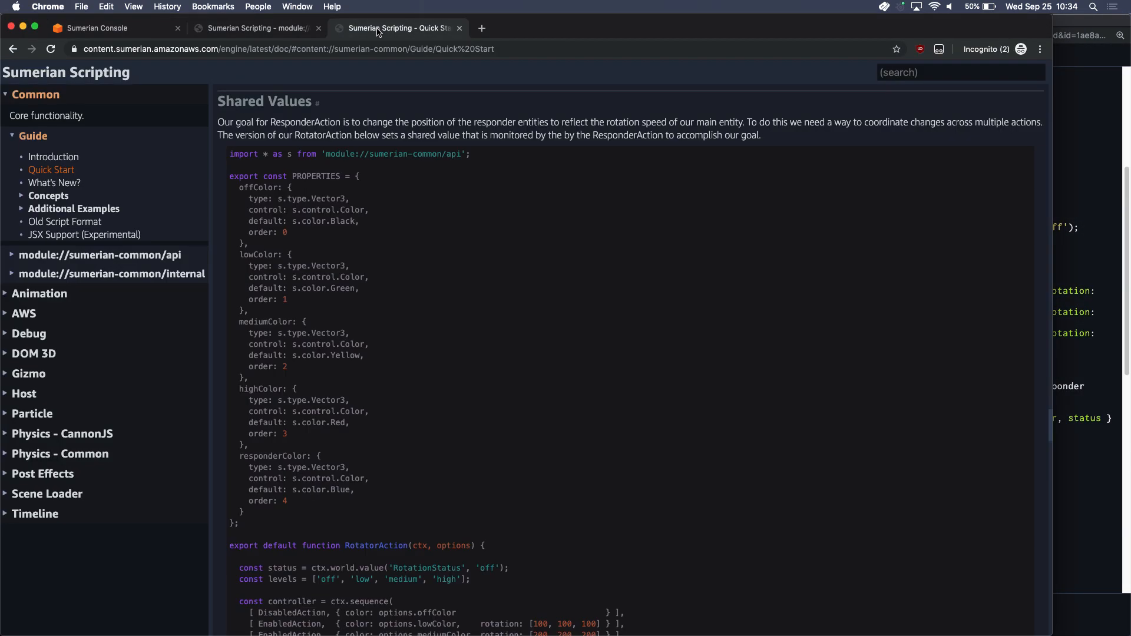
pyautogui.scroll(-5, 327, 191)
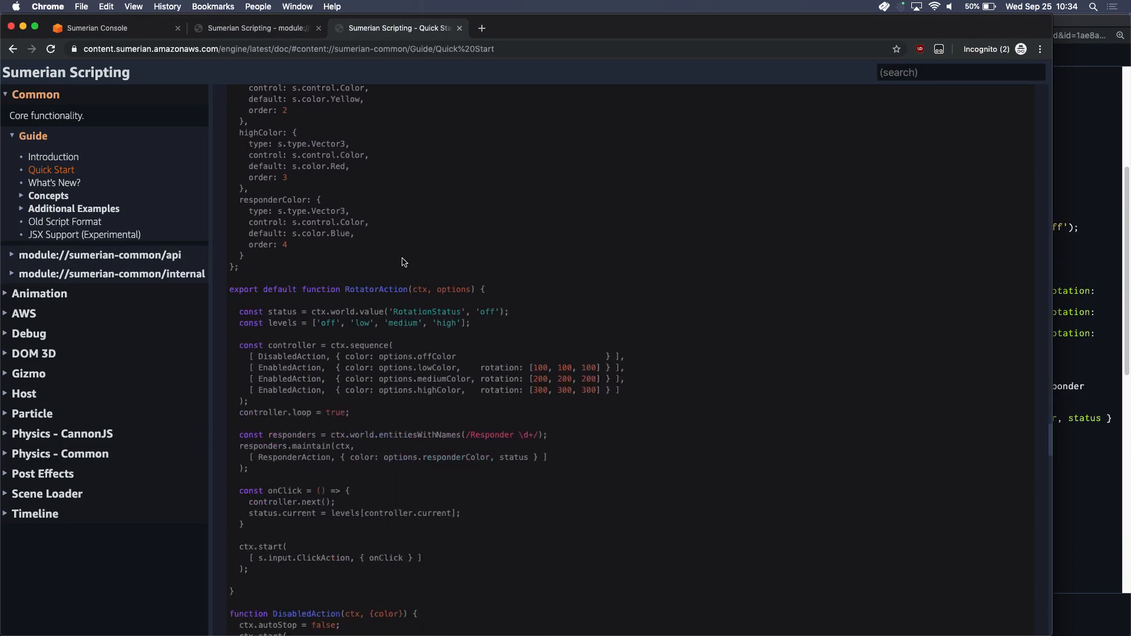
pyautogui.scroll(-2, 432, 337)
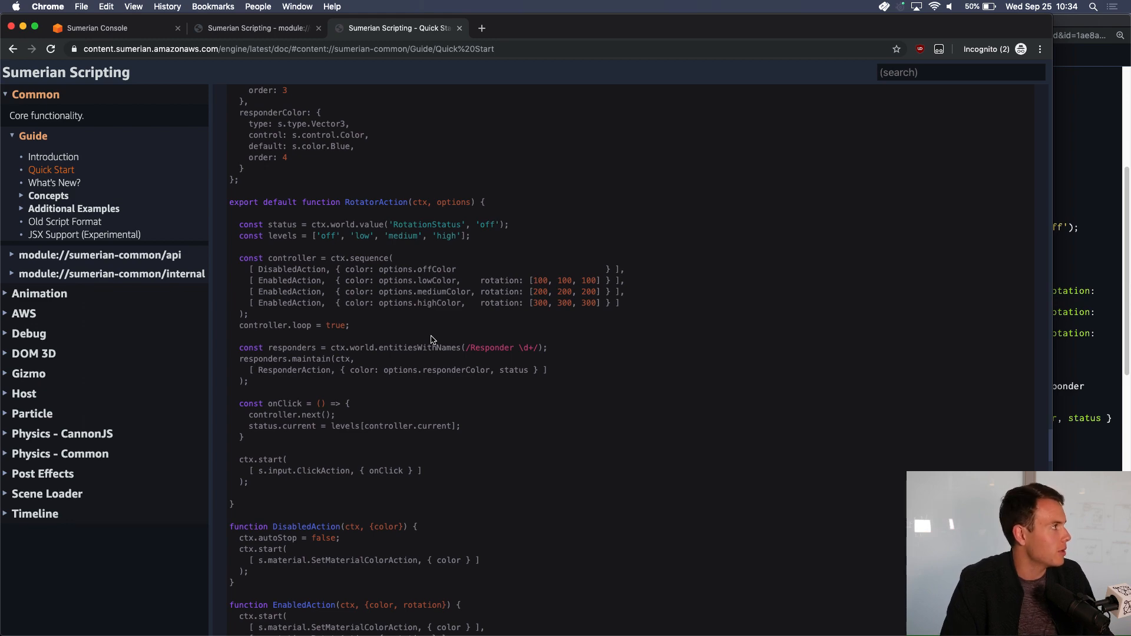
pyautogui.scroll(-15, 432, 339)
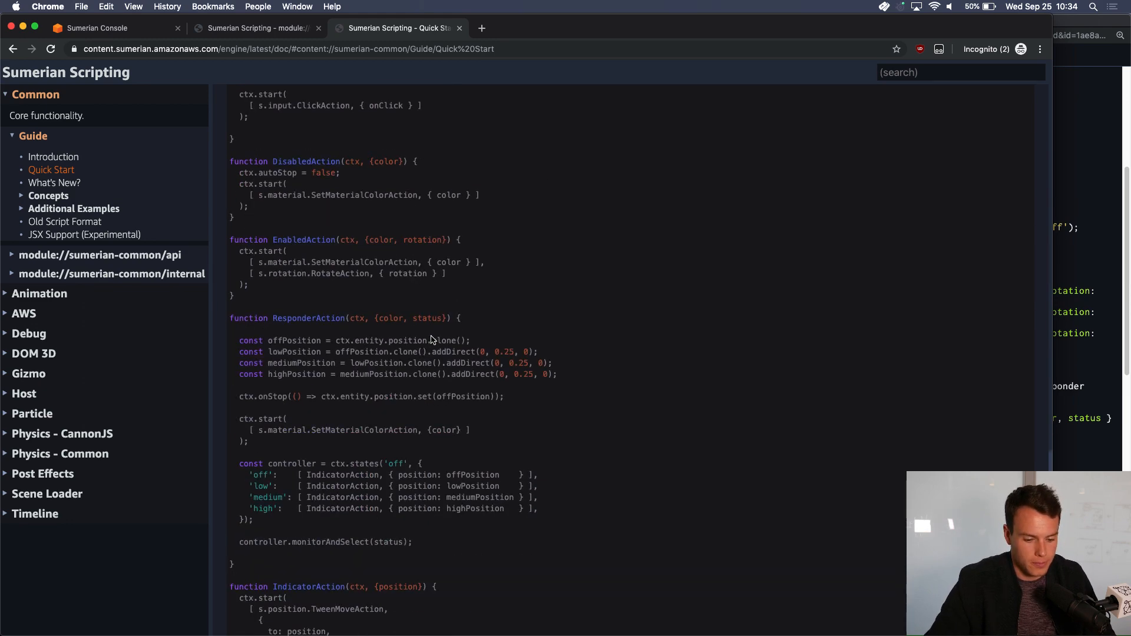
pyautogui.scroll(-6, 432, 339)
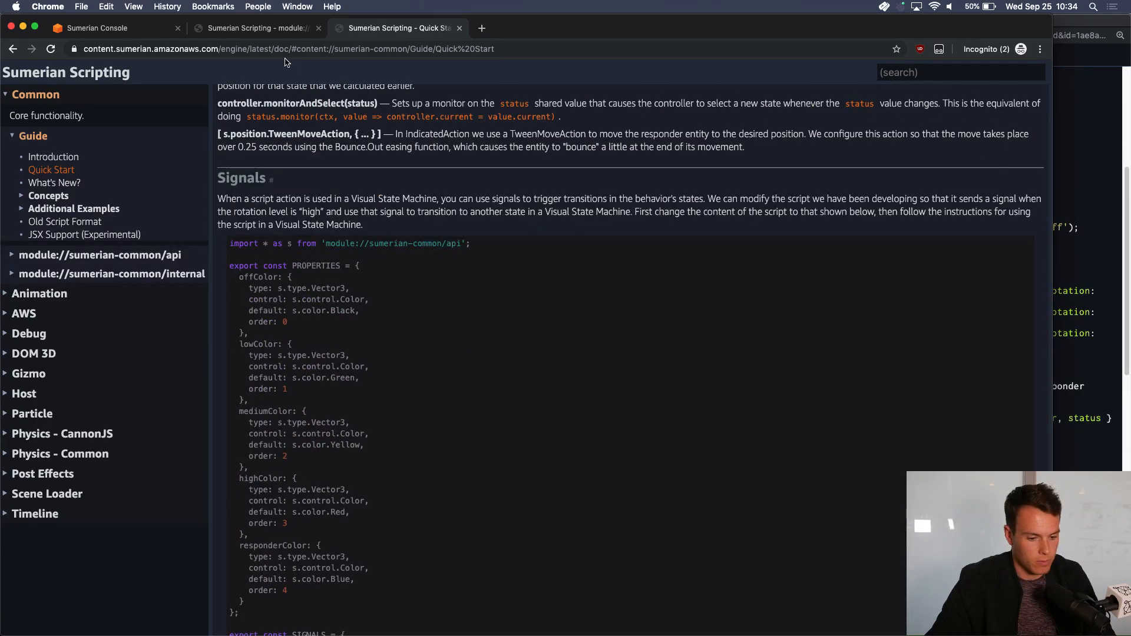
# Back in the Sumerian scene, remove the Shared Values instance and the Script component from the Box entity
pyautogui.click(124, 28)
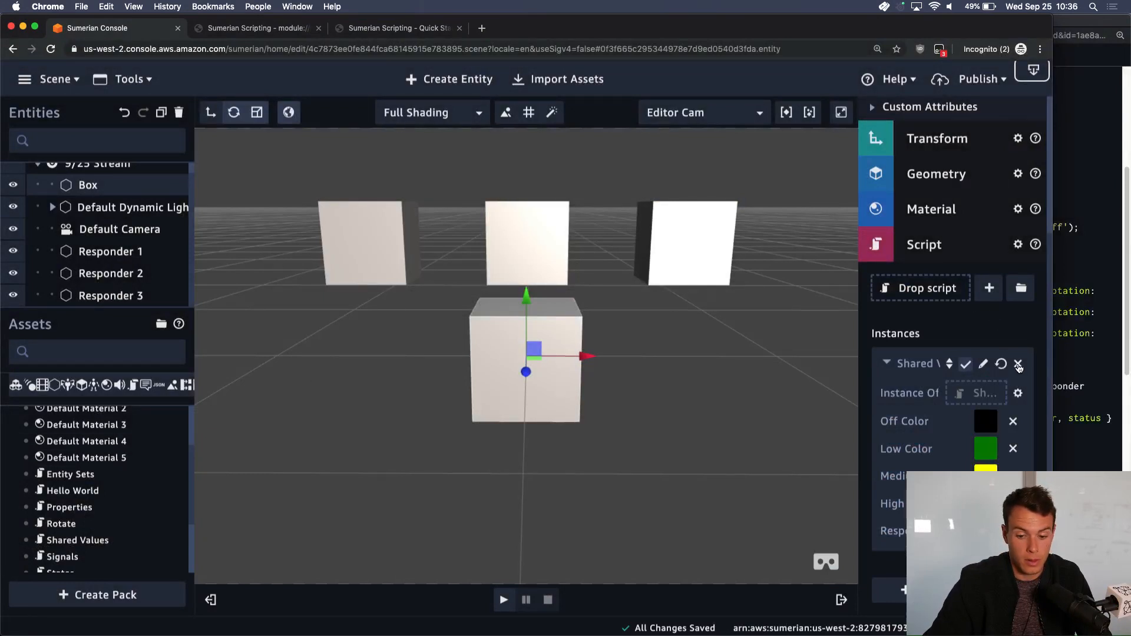
pyautogui.click(1017, 363)
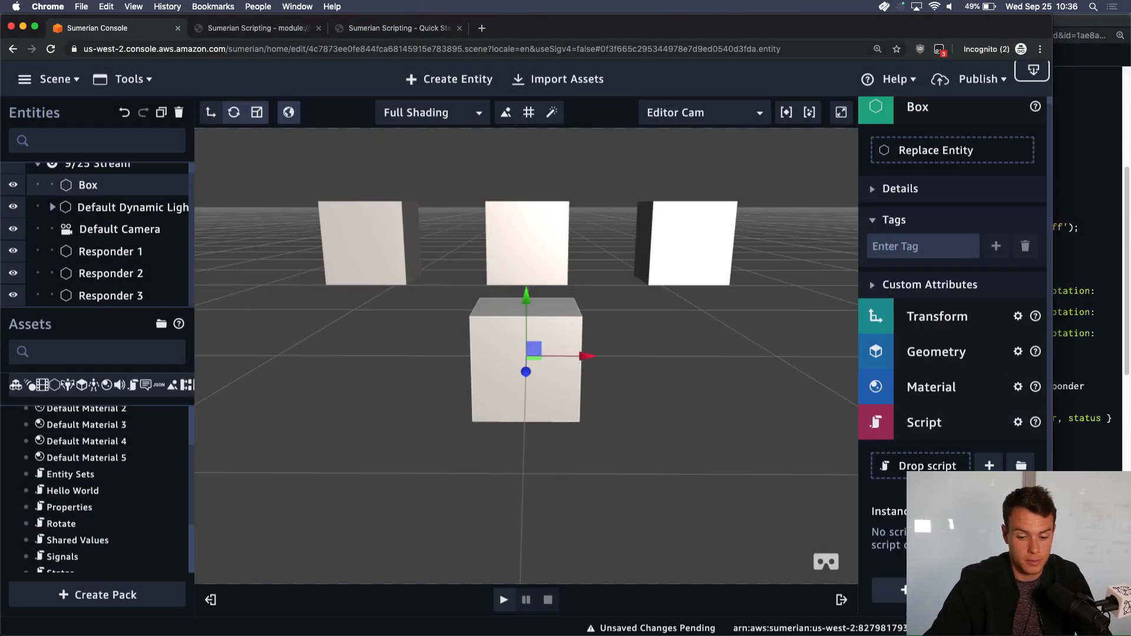
pyautogui.click(1018, 422)
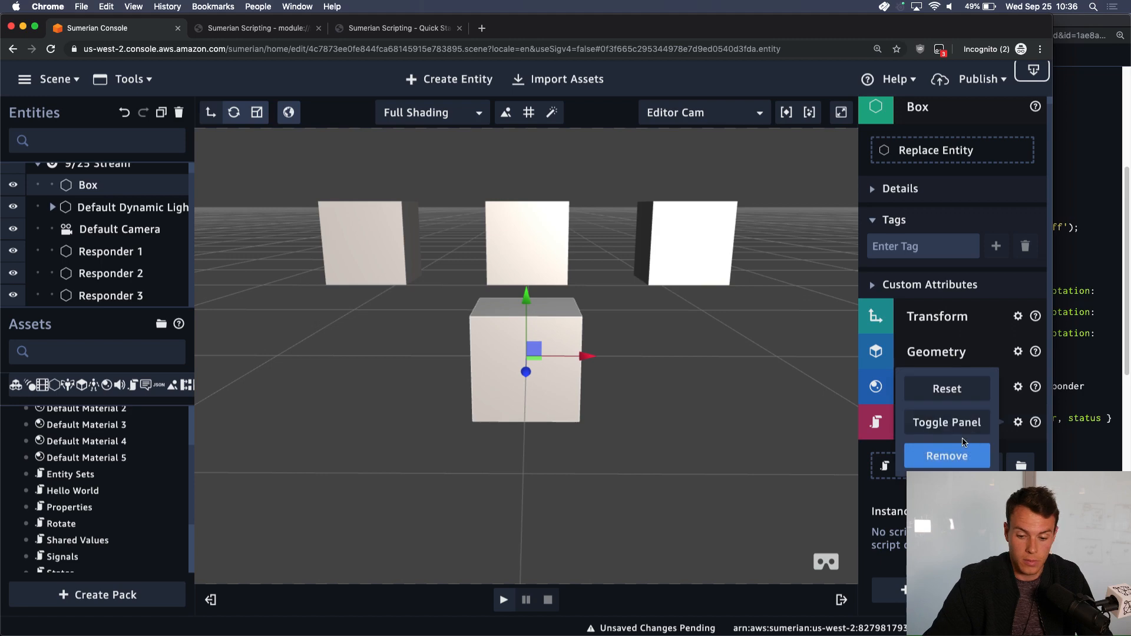
pyautogui.click(946, 457)
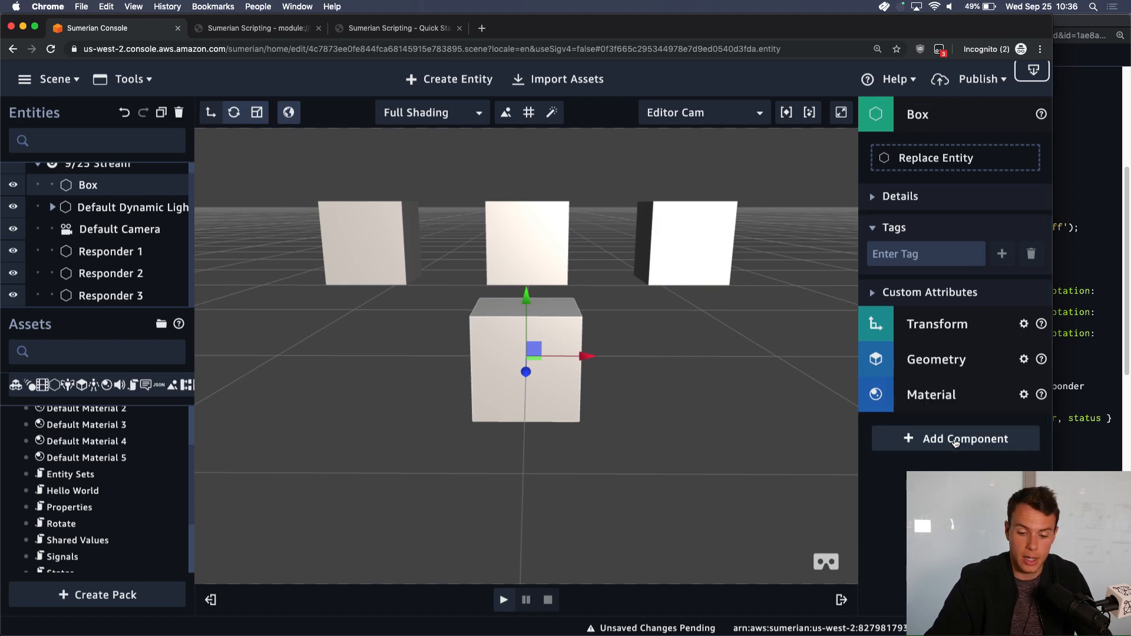
# Review the Signals section and the Shared Values script explanations in the Quick Start guide
pyautogui.click(366, 33)
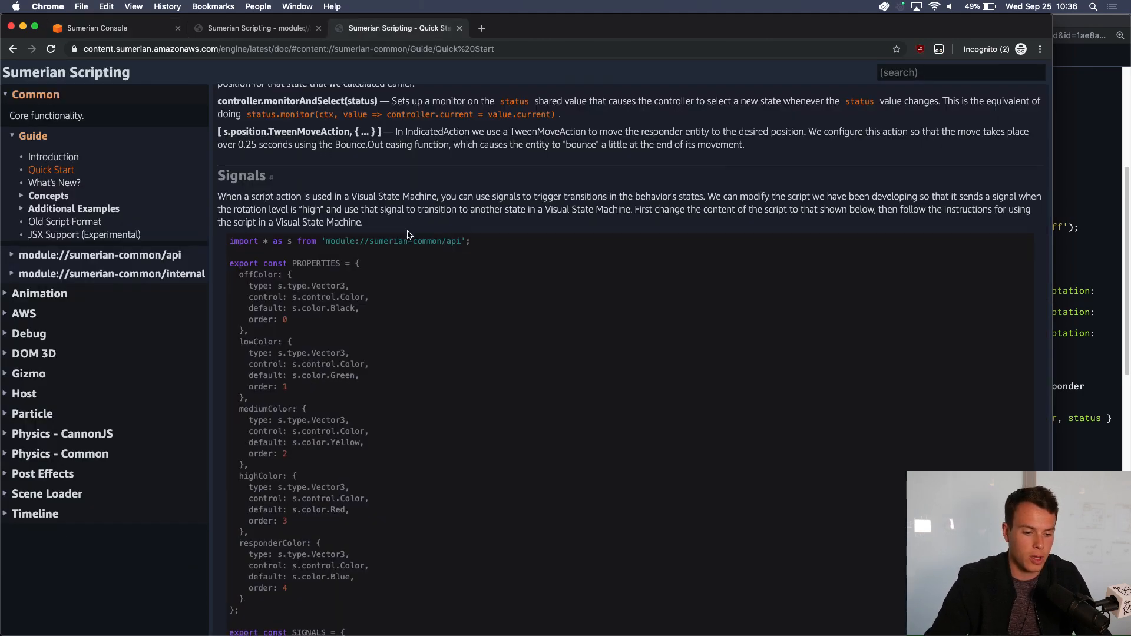
pyautogui.scroll(-1, 408, 232)
pyautogui.scroll(5, 408, 233)
pyautogui.scroll(5, 408, 233)
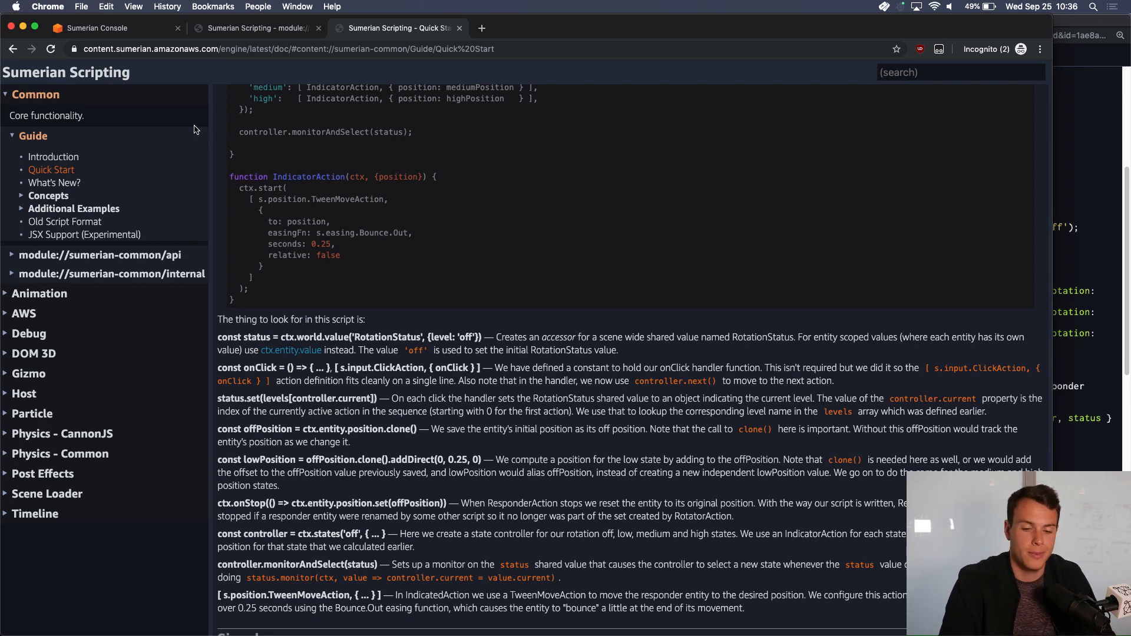
pyautogui.click(283, 27)
# In the Sumerian scene, add a State Machine component to the Box and attach the existing Behavior asset
pyautogui.click(106, 29)
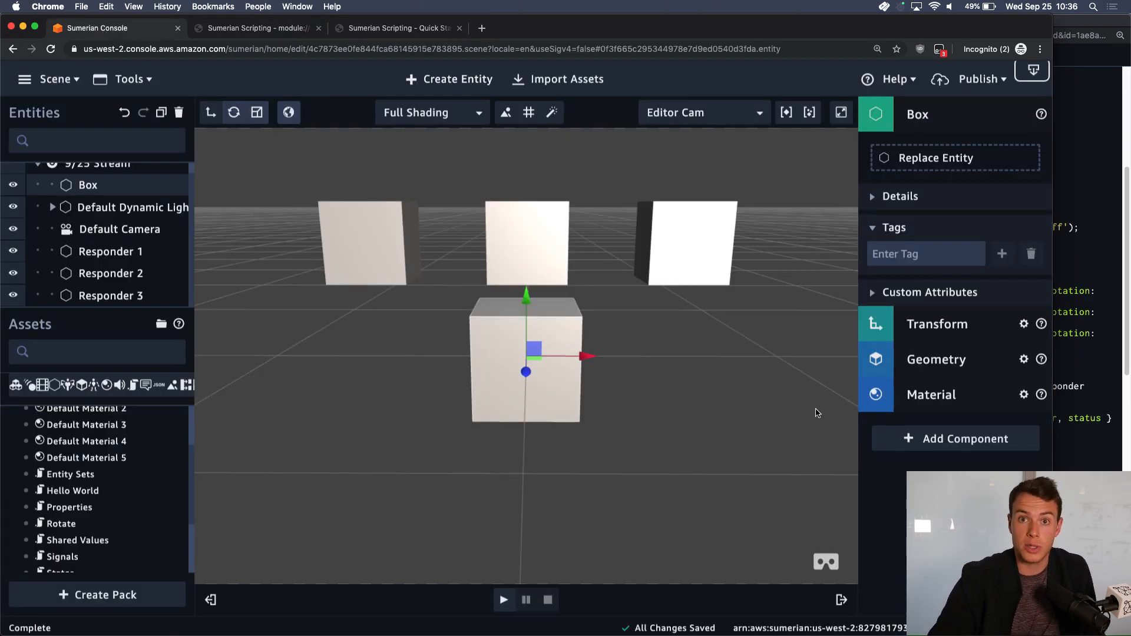
pyautogui.click(926, 442)
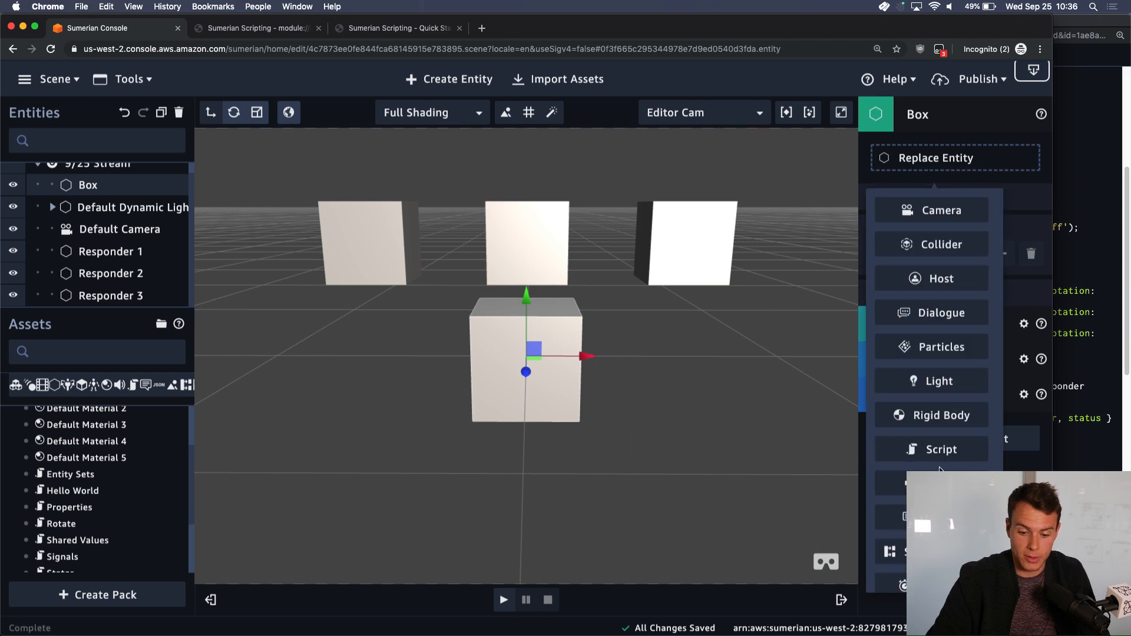
pyautogui.scroll(-1, 931, 353)
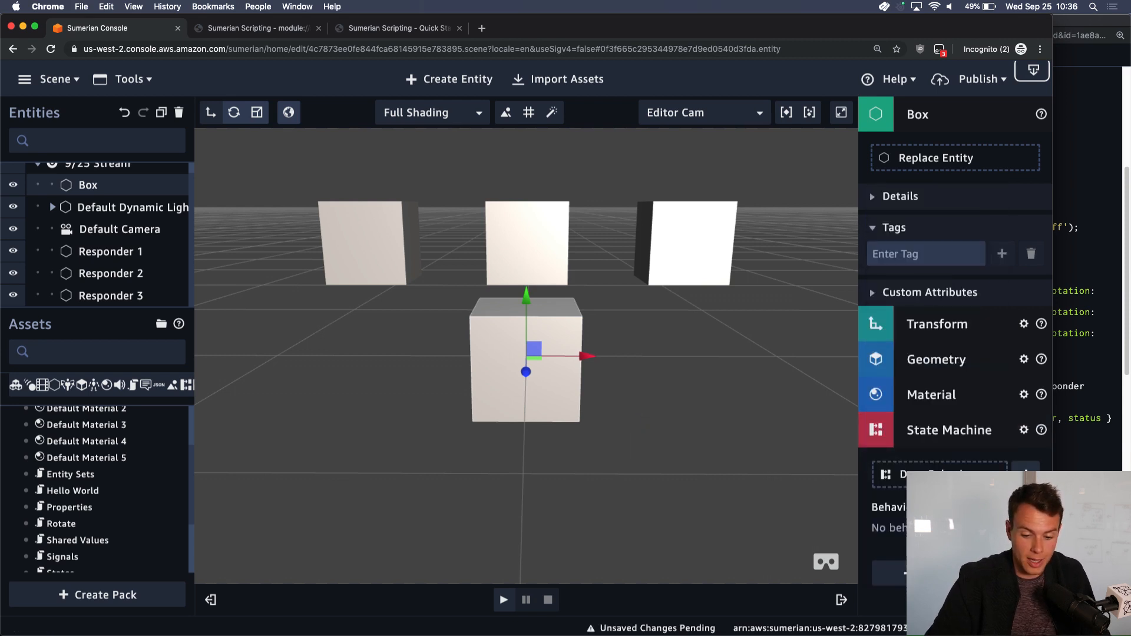
pyautogui.scroll(3, 162, 446)
pyautogui.moveTo(162, 445); pyautogui.dragTo(1000, 484)
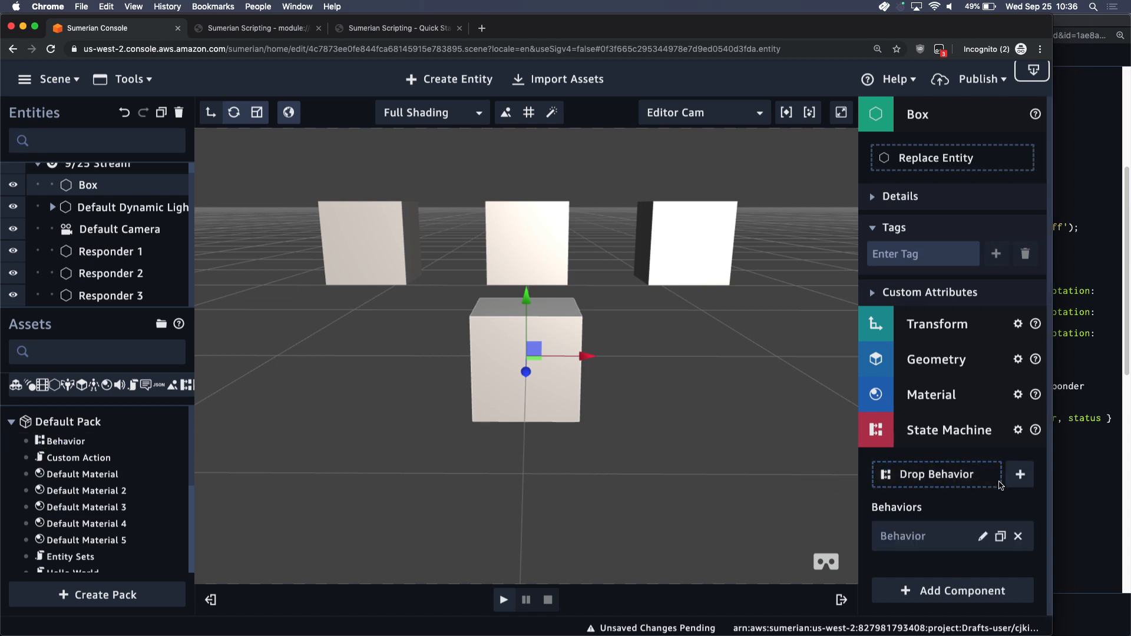
# Open the Box's Behavior in the state graph and inspect the actions of State 1 and State 2
pyautogui.click(983, 536)
pyautogui.click(695, 483)
pyautogui.moveTo(709, 528); pyautogui.dragTo(570, 529)
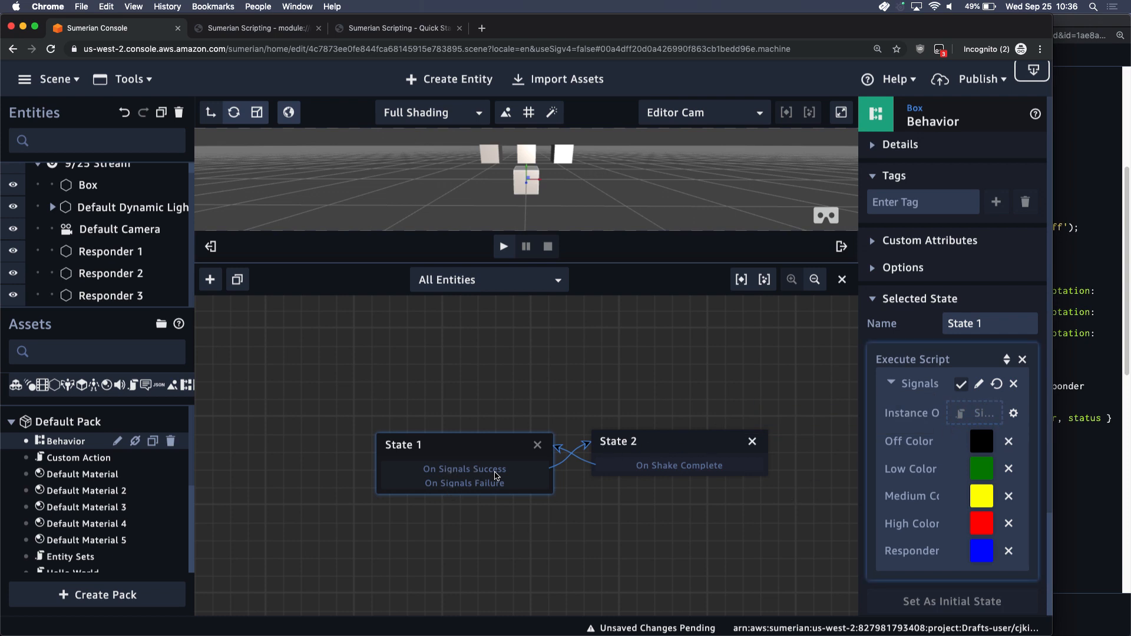
pyautogui.click(648, 453)
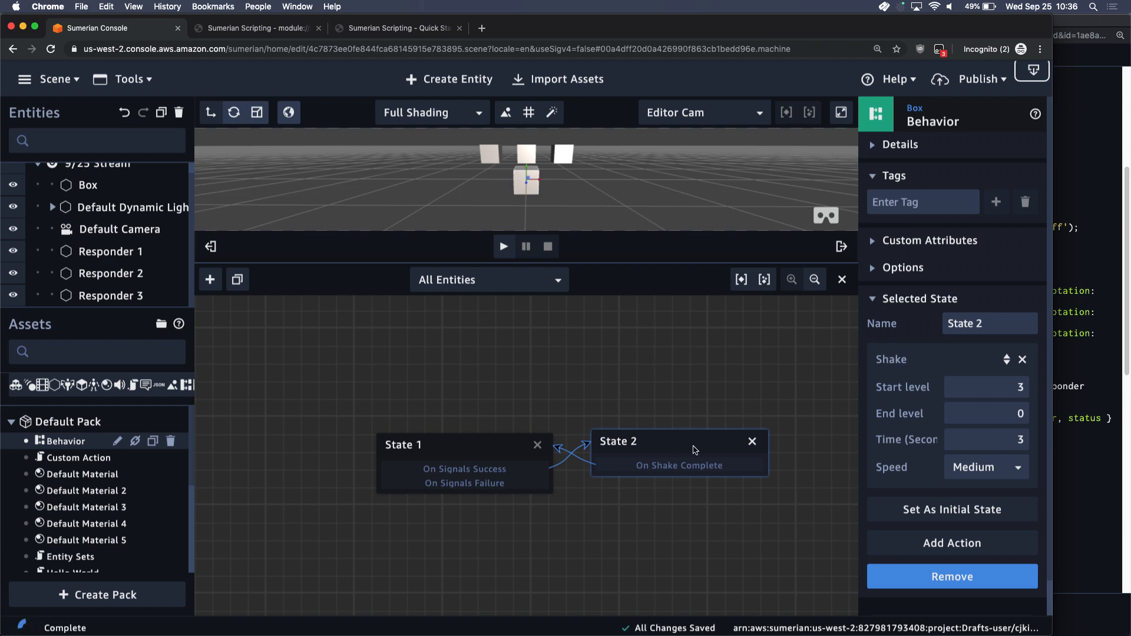
# Open the Signals script from State 1's Execute Script action and compare it with the Shared Values script
pyautogui.click(486, 455)
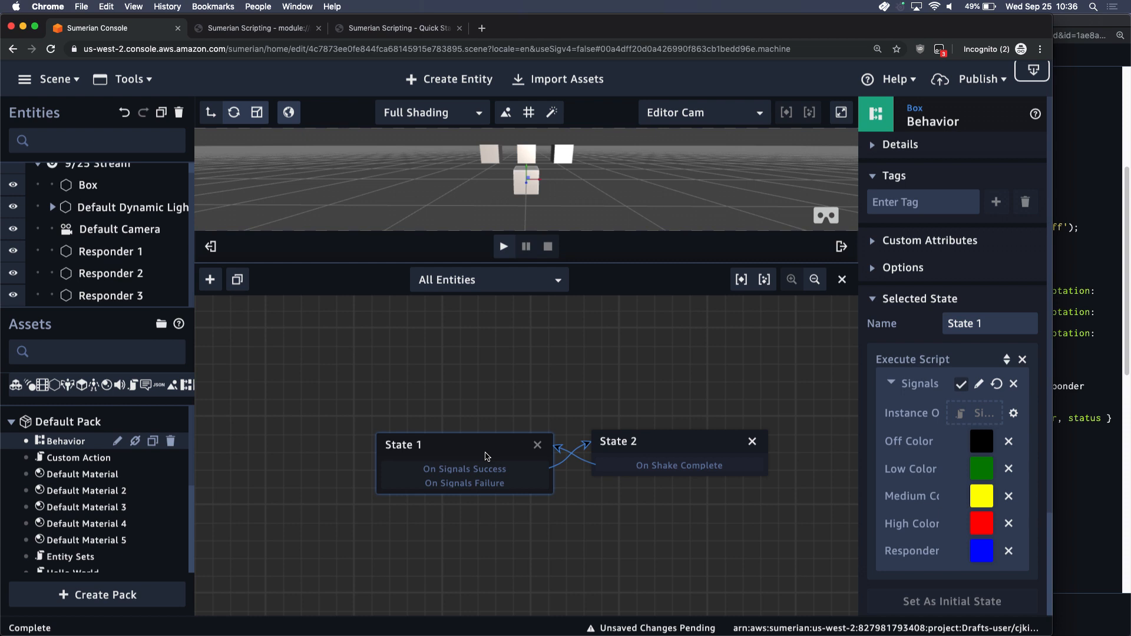
pyautogui.click(979, 385)
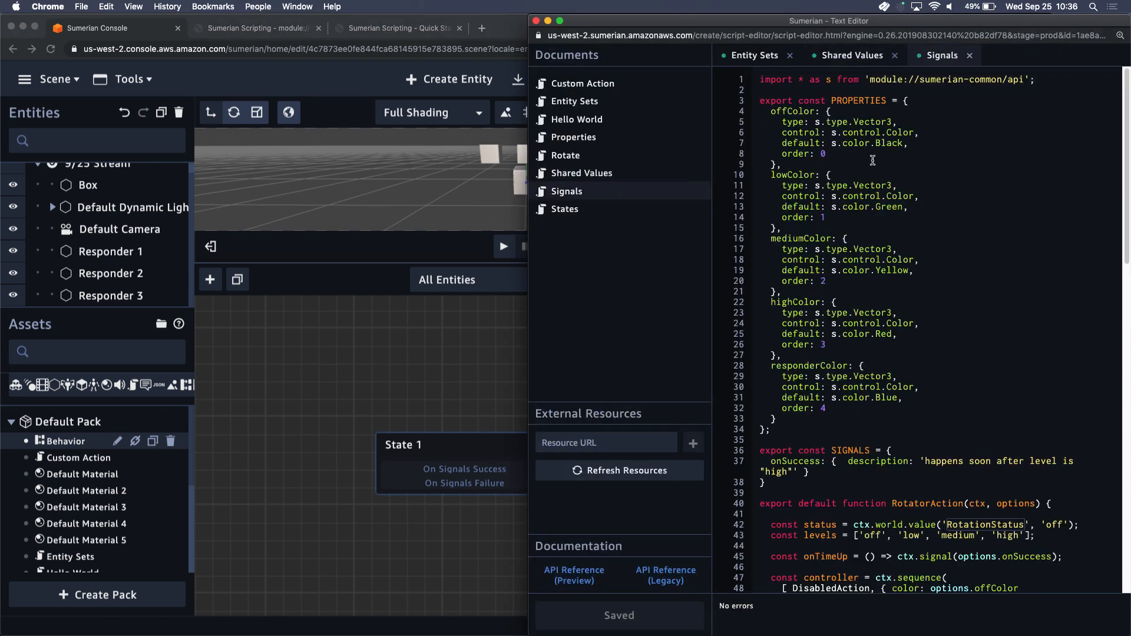
pyautogui.click(853, 55)
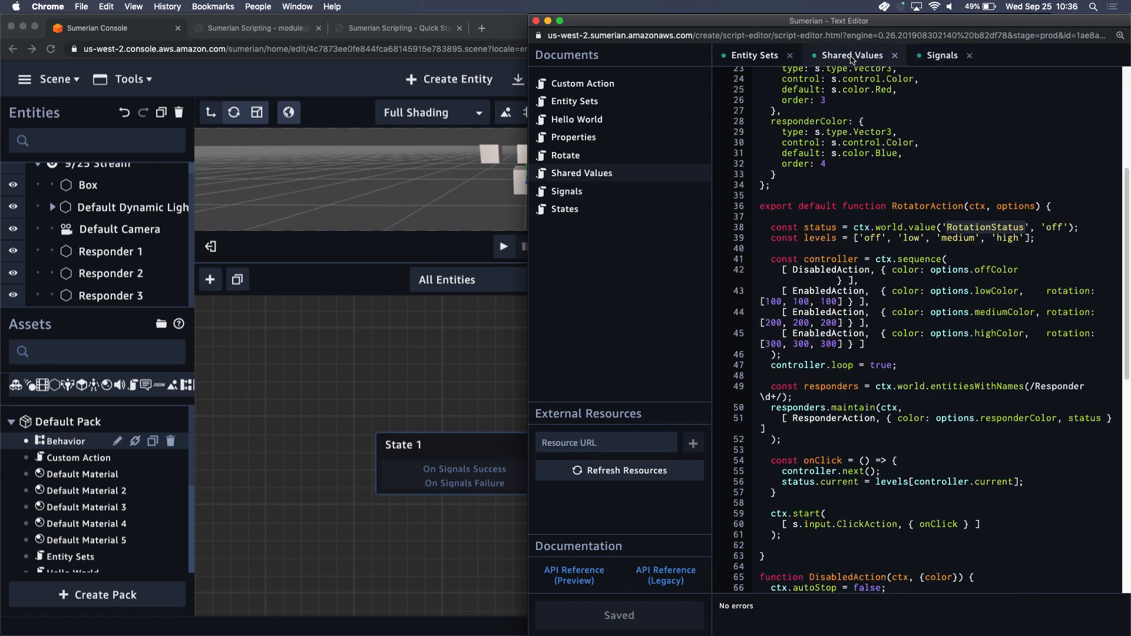
pyautogui.scroll(5, 859, 175)
pyautogui.click(937, 55)
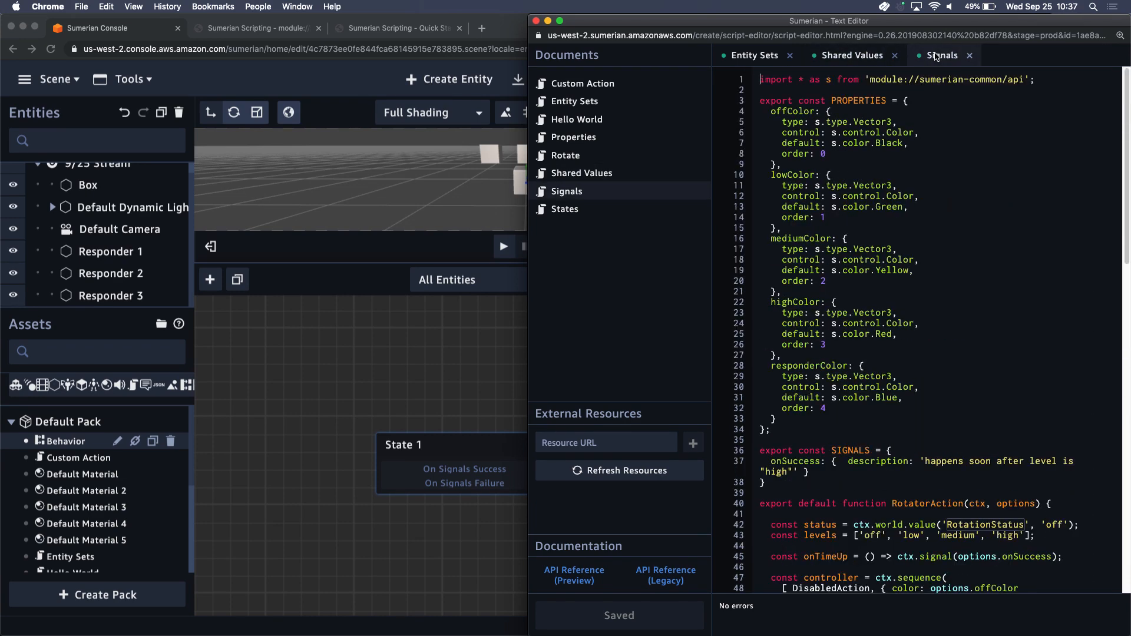
pyautogui.click(865, 59)
pyautogui.click(941, 56)
# Examine the onSuccess entry in the Signals script's SIGNALS export and compare it with State 1's transitions in the state graph
pyautogui.scroll(-1, 799, 468)
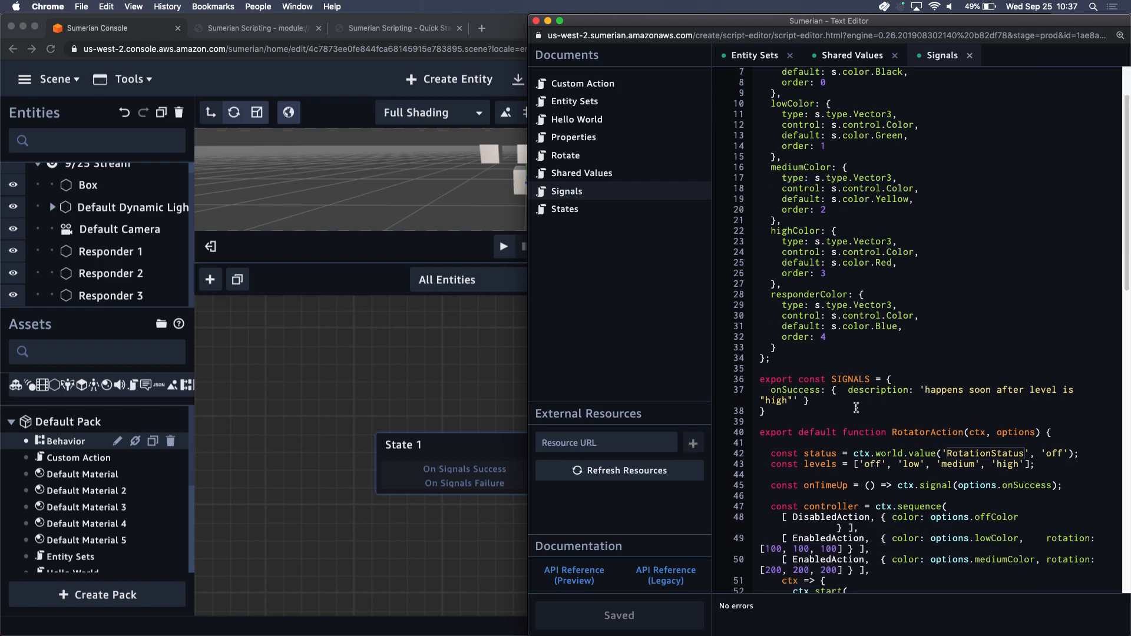
pyautogui.click(807, 391)
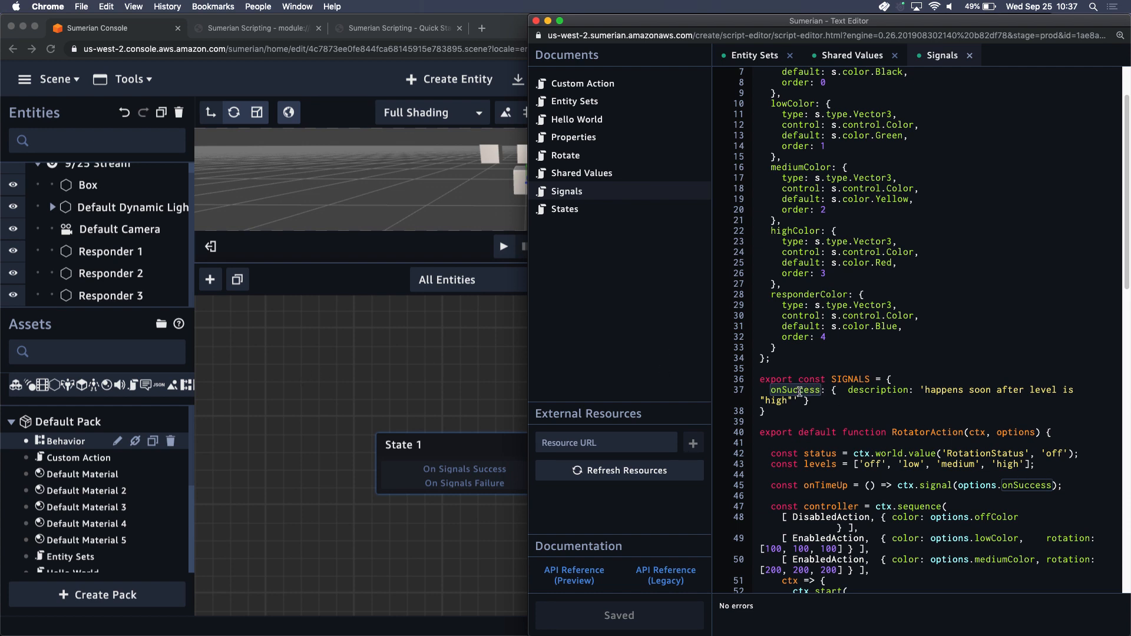
pyautogui.click(799, 391)
pyautogui.click(863, 391)
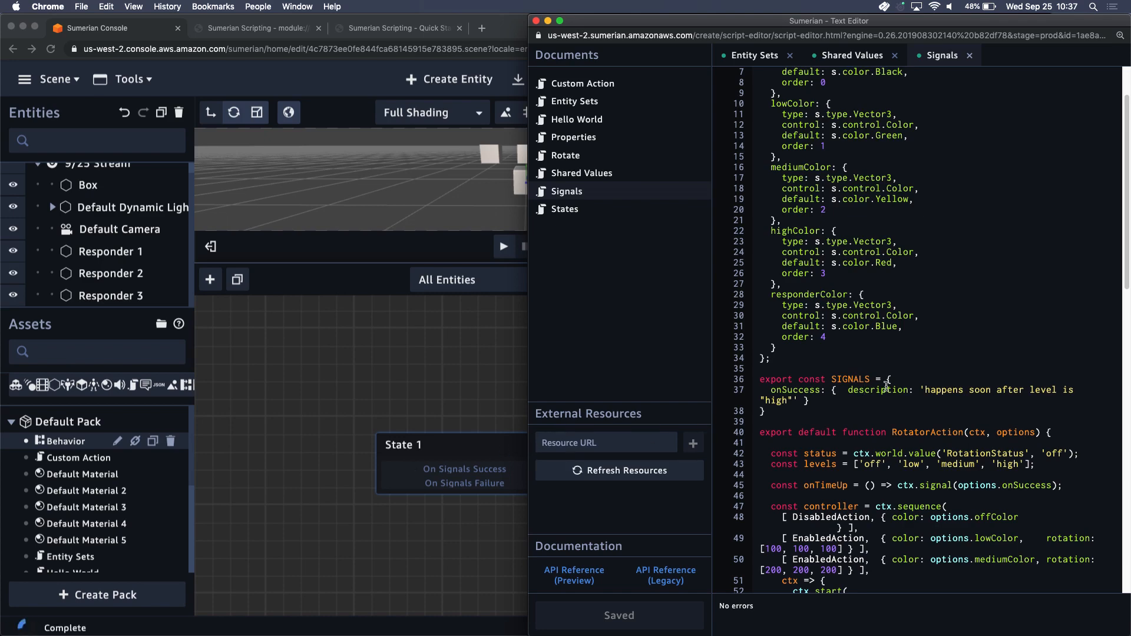
pyautogui.click(492, 469)
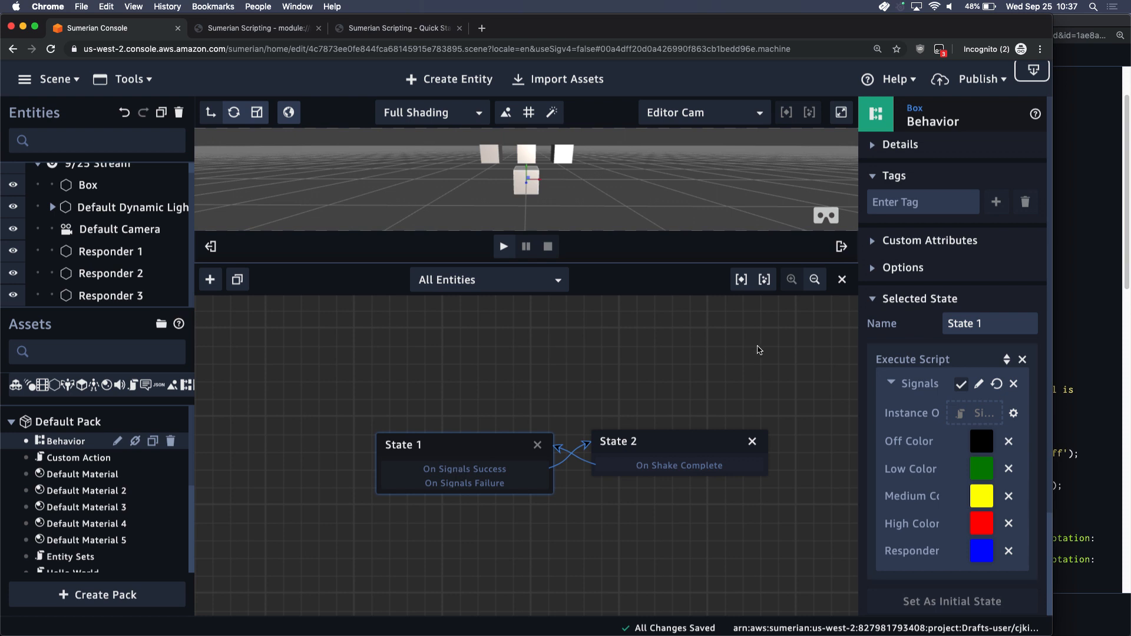
pyautogui.click(1078, 322)
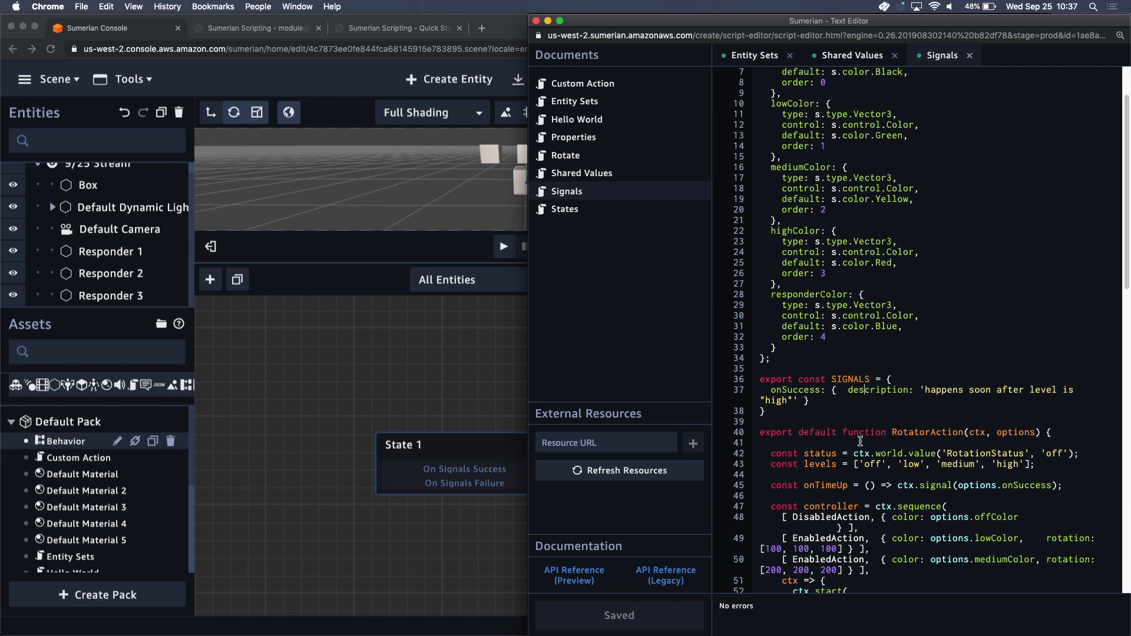
# Trace where onSuccess is used in the Signals script, examining the onTimeUp callback and its ctx.signal call
pyautogui.scroll(-5, 860, 441)
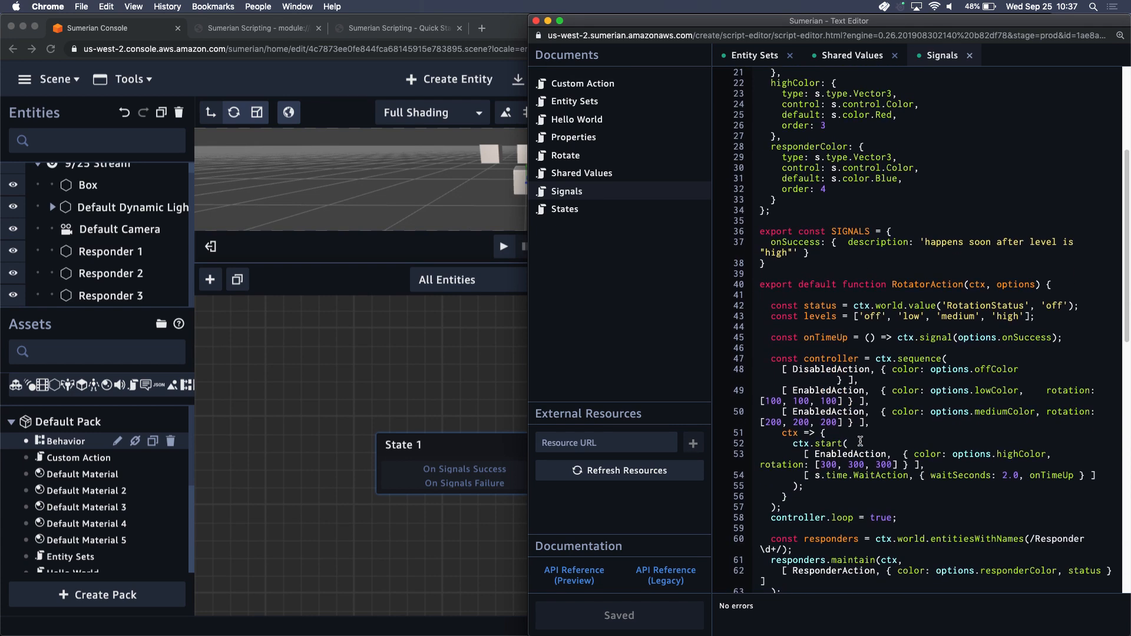
pyautogui.scroll(5, 860, 441)
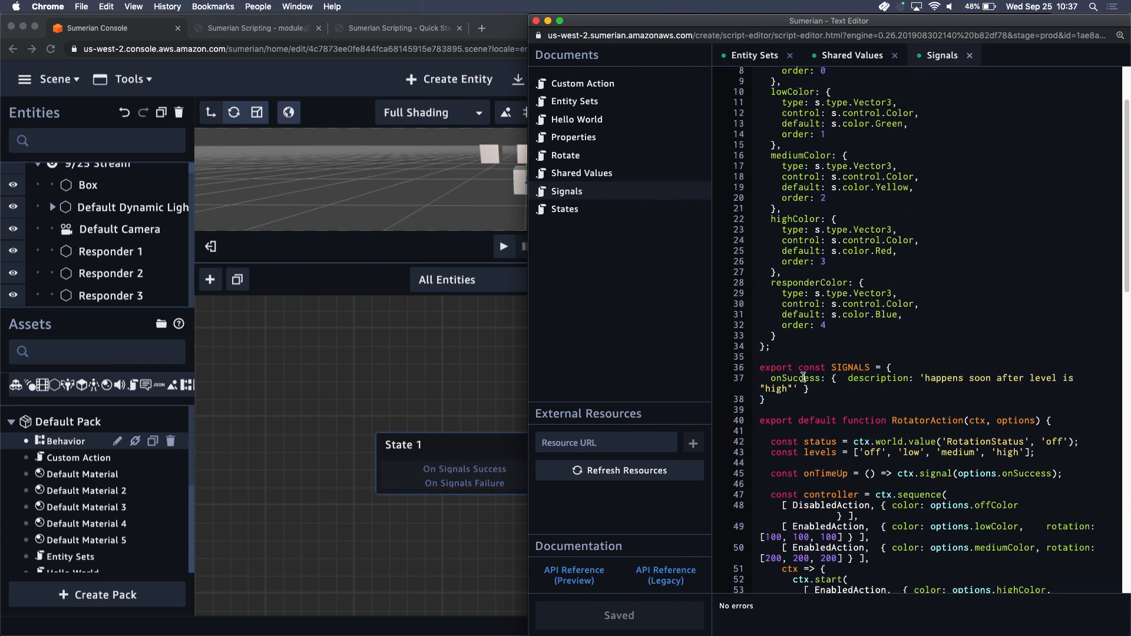
pyautogui.doubleClick(804, 377)
pyautogui.press('super+f')
pyautogui.press('Return')
pyautogui.press('Escape')
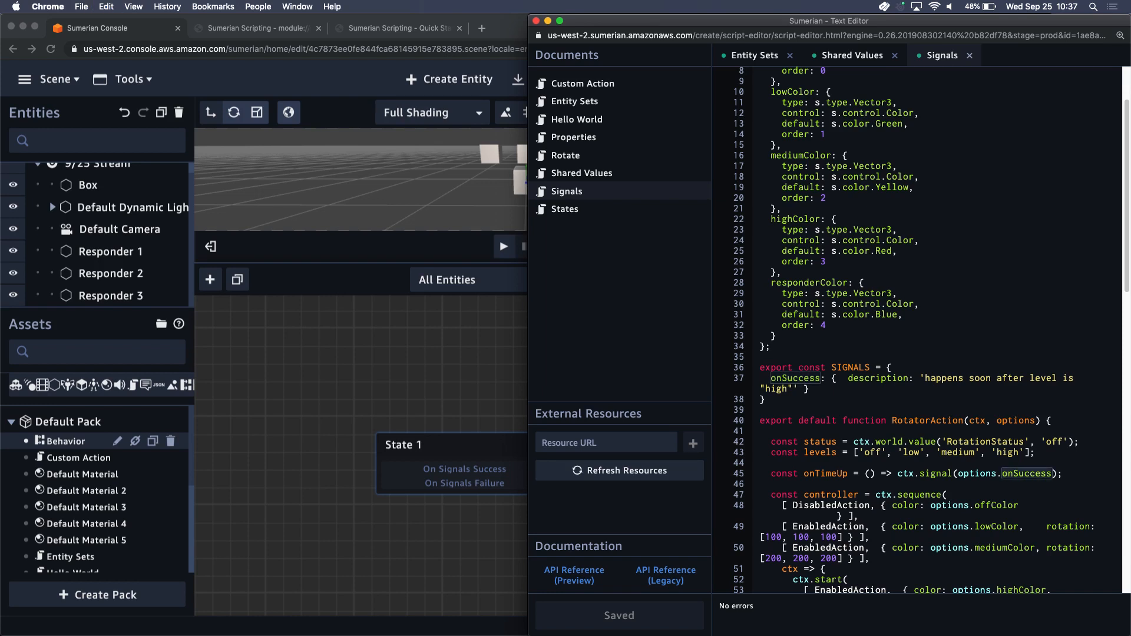
pyautogui.doubleClick(820, 472)
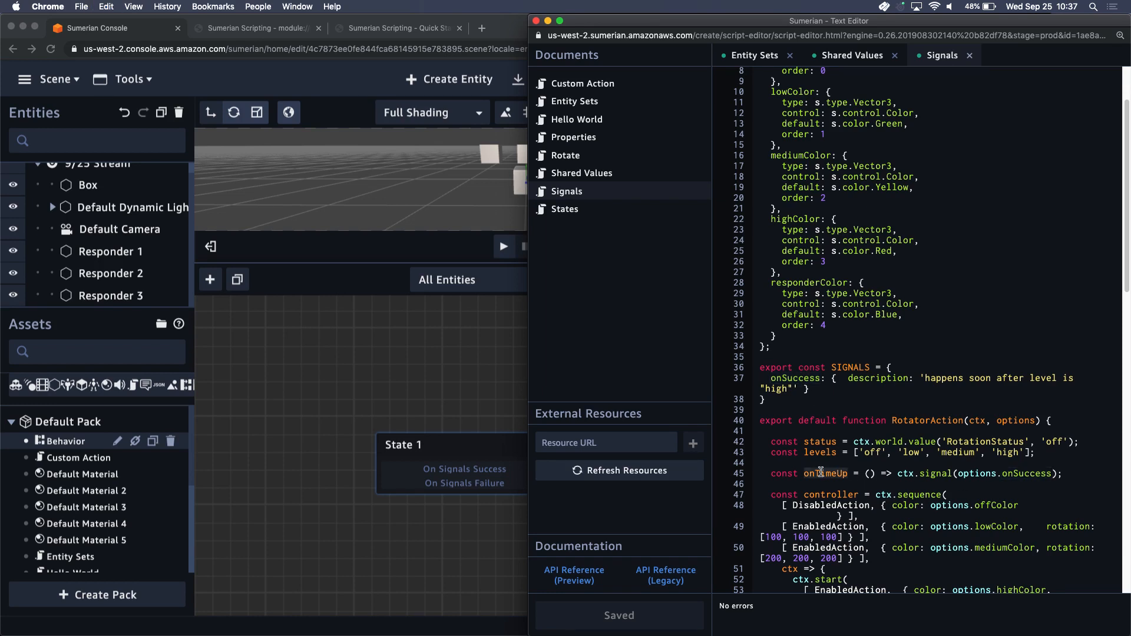
pyautogui.click(1018, 474)
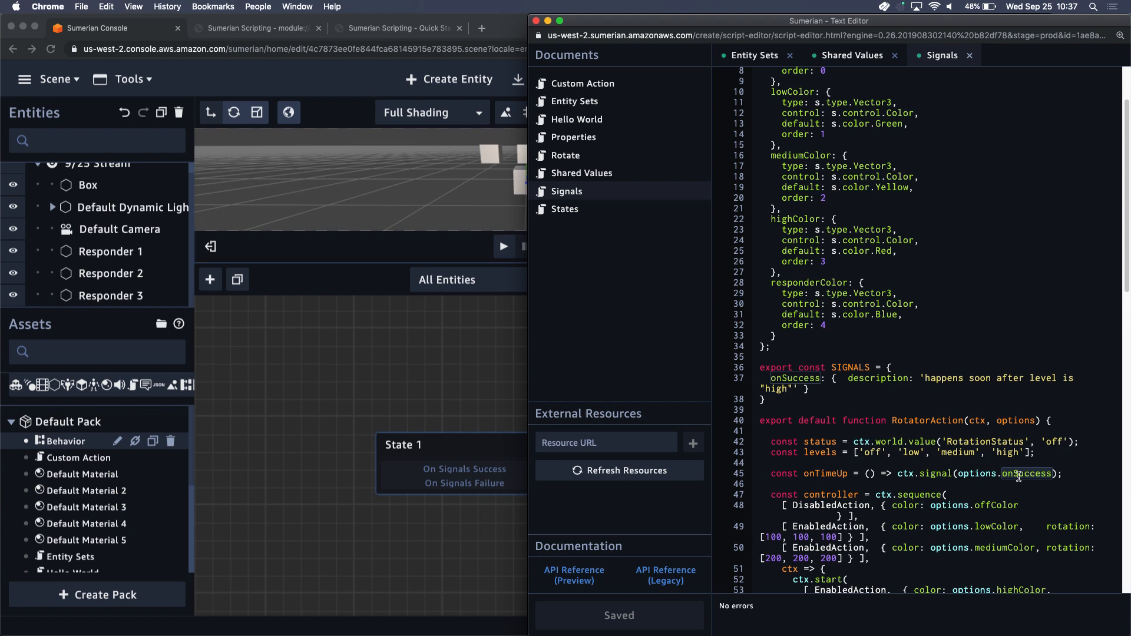
pyautogui.click(933, 472)
pyautogui.click(1039, 473)
# Return to the Box's state graph and inspect the Shake action of State 2
pyautogui.click(487, 413)
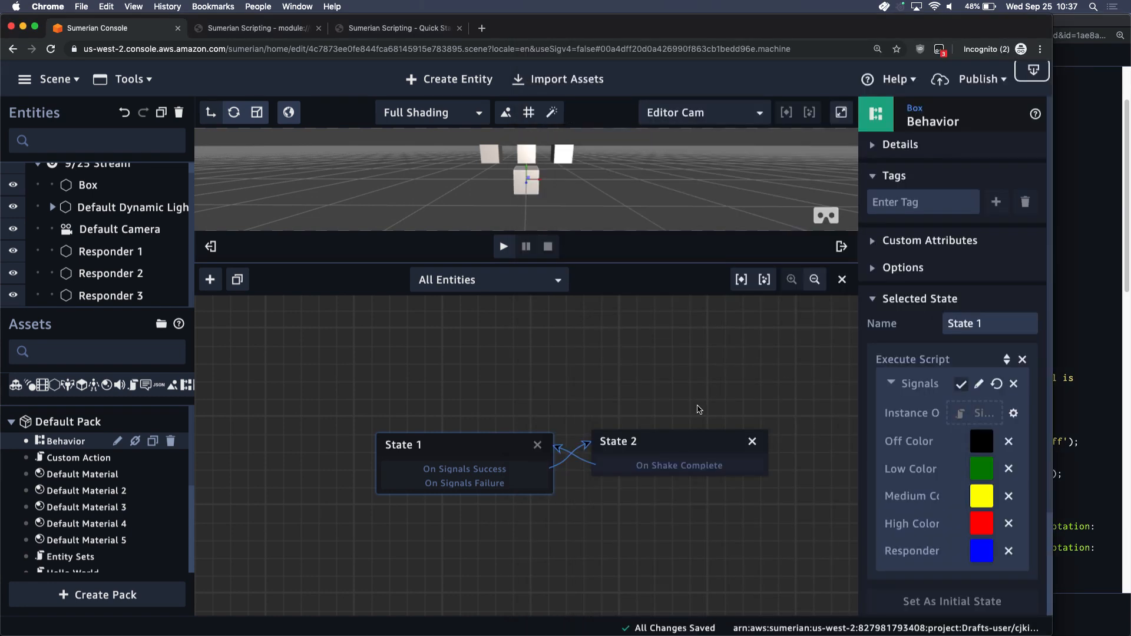
pyautogui.click(669, 448)
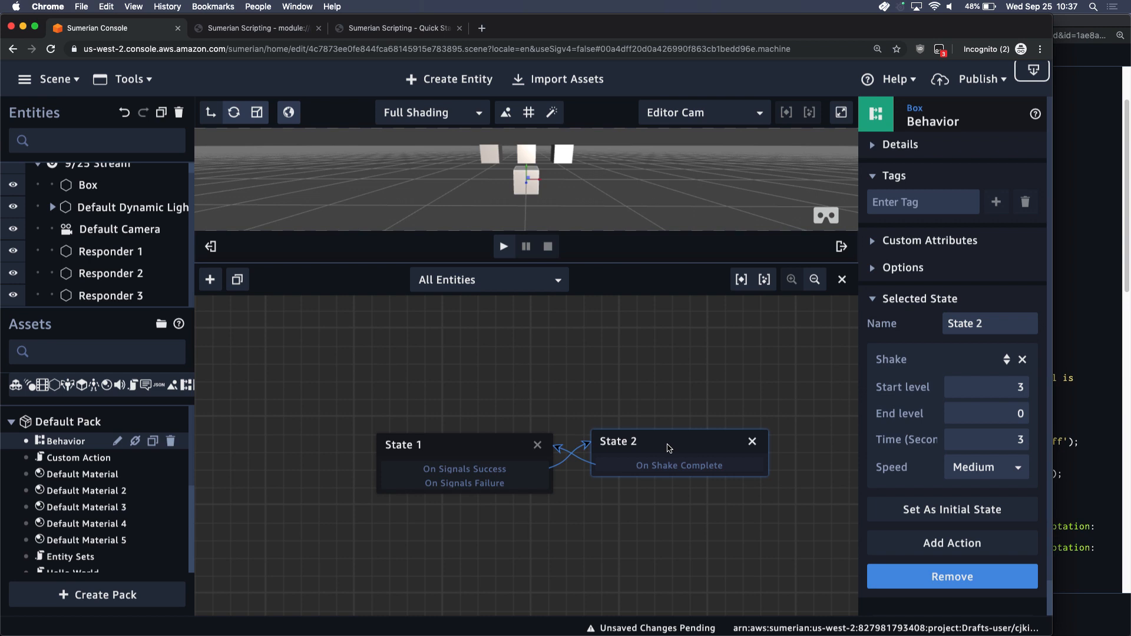